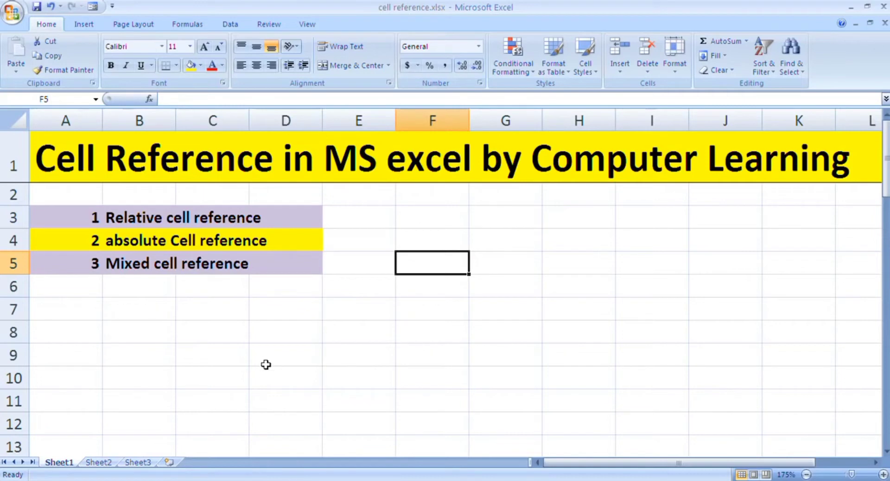
Step: Look through the worksheet from the list of reference types down to the Relative Cell Reference example
key("Down")
key("Down")
key("Down")
key("Down")
key("Down")
key("Down")
key("Down")
key("Down")
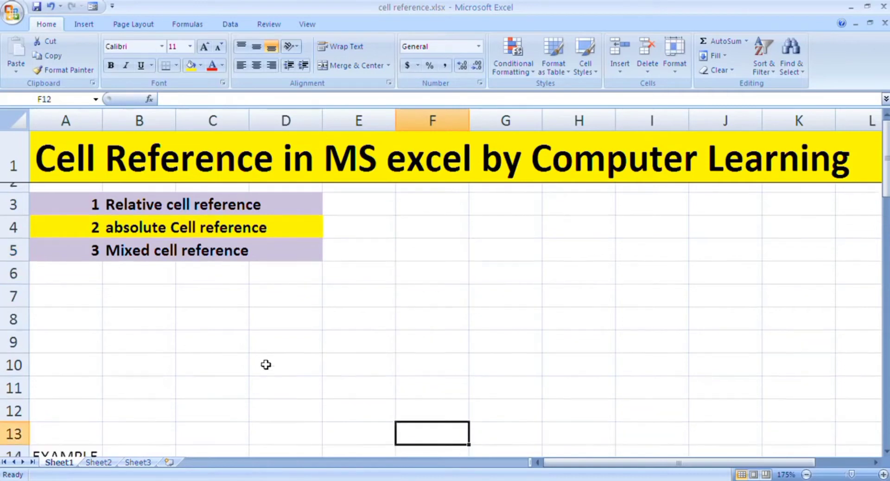
key("Down")
key("Down")
key("Down")
key("Down")
key("Down")
key("Down")
key("Down")
key("Down")
key("Down")
key("Down")
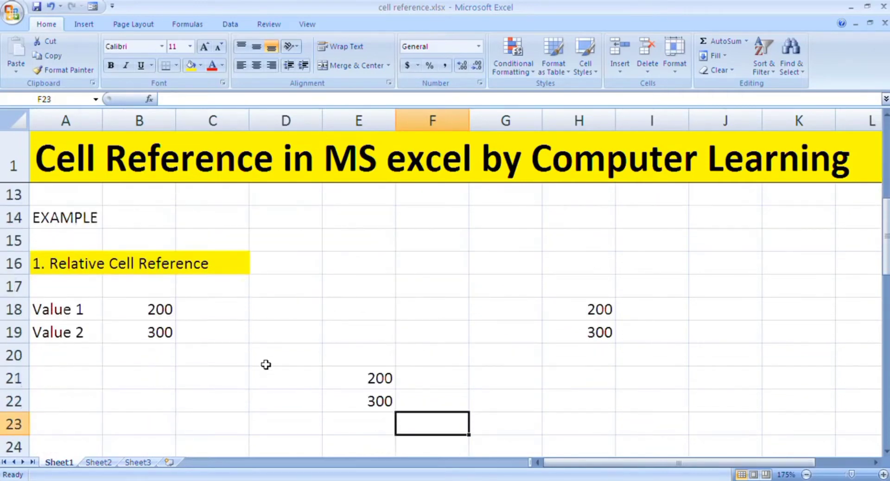
key("Down")
key("Down")
key("Down")
key("Left")
key("Left")
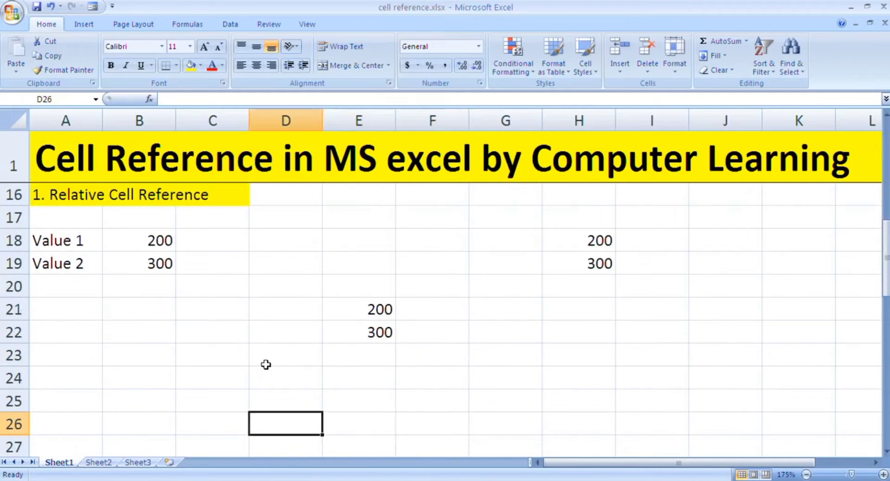
key("Left")
key("Left")
key("Left")
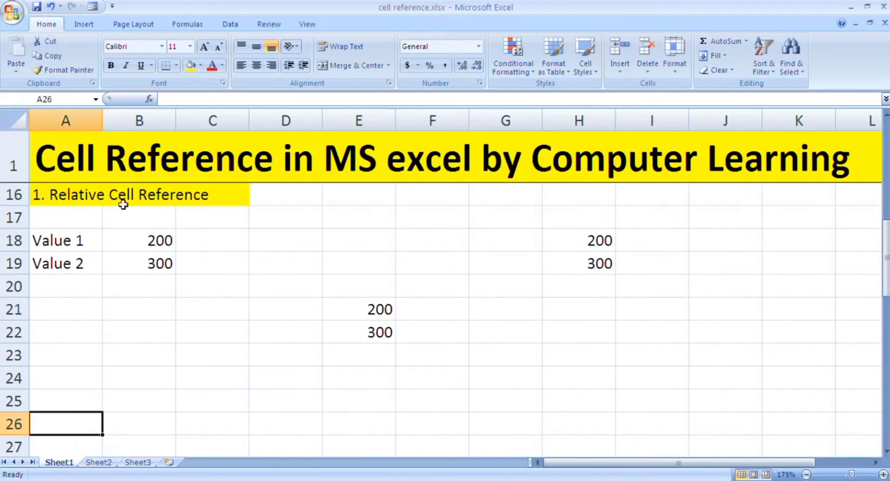
Step: Add Value 1 and Value 2 of the relative reference example in B20 with the formula =b18+b19
left_click(123, 244)
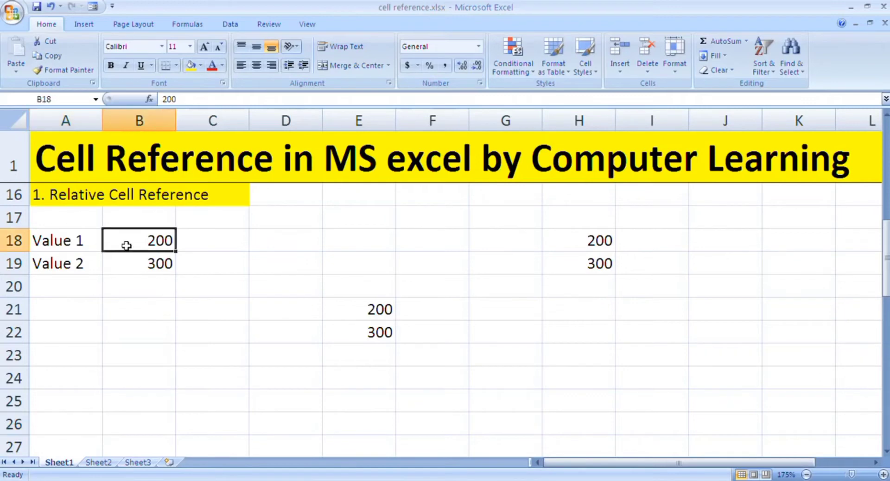
left_click(123, 264)
left_click(130, 295)
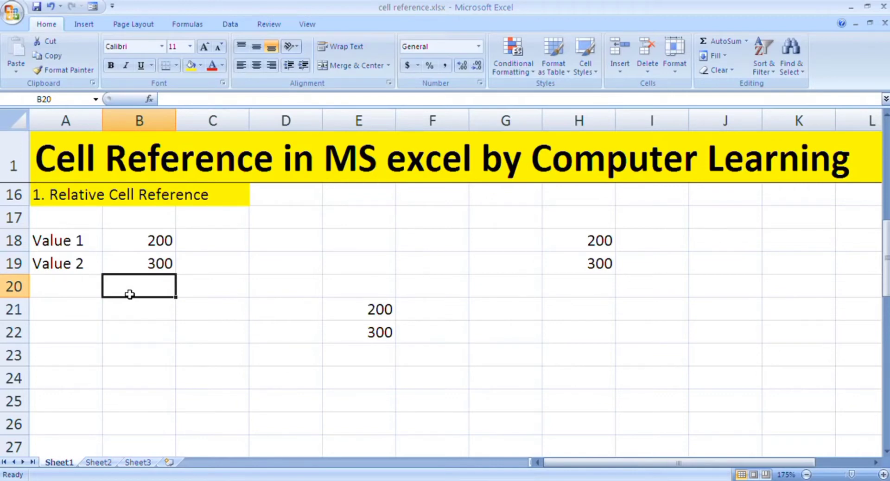
type("=")
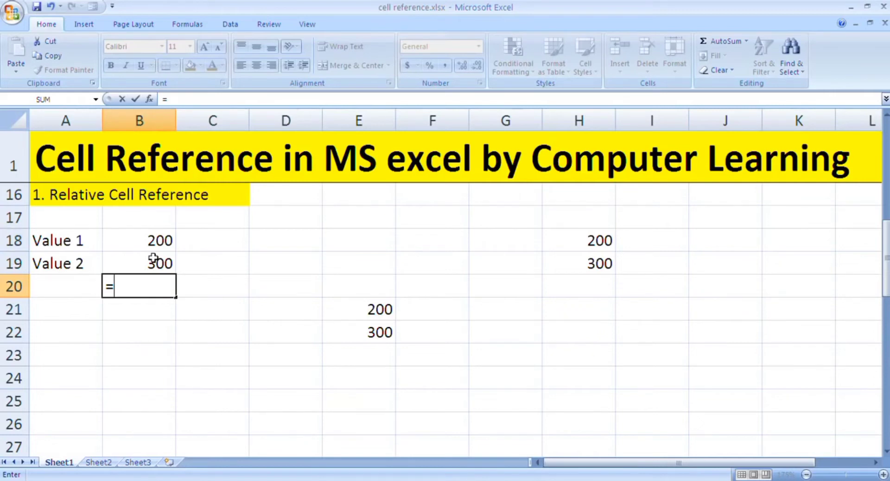
type("b18")
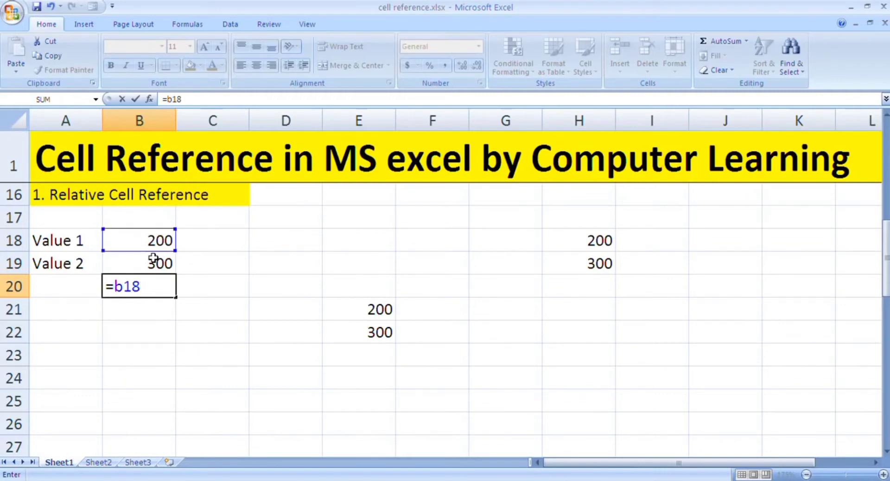
type("+")
type("b19")
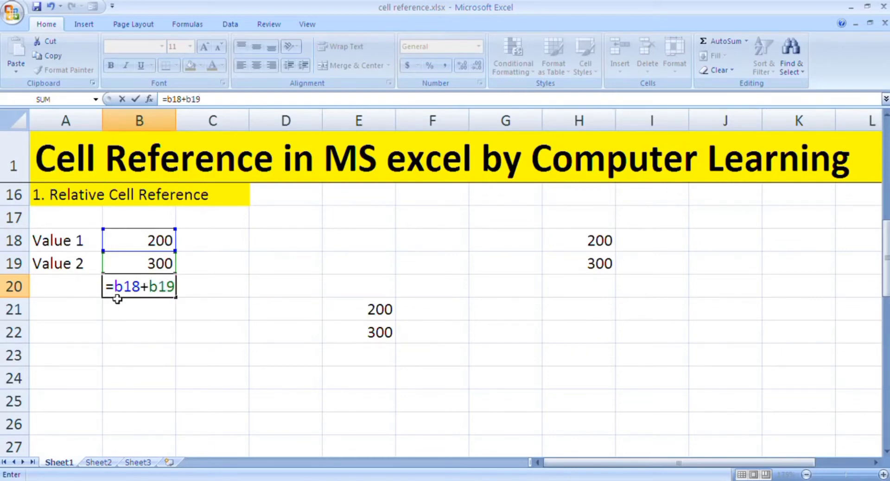
key("Return")
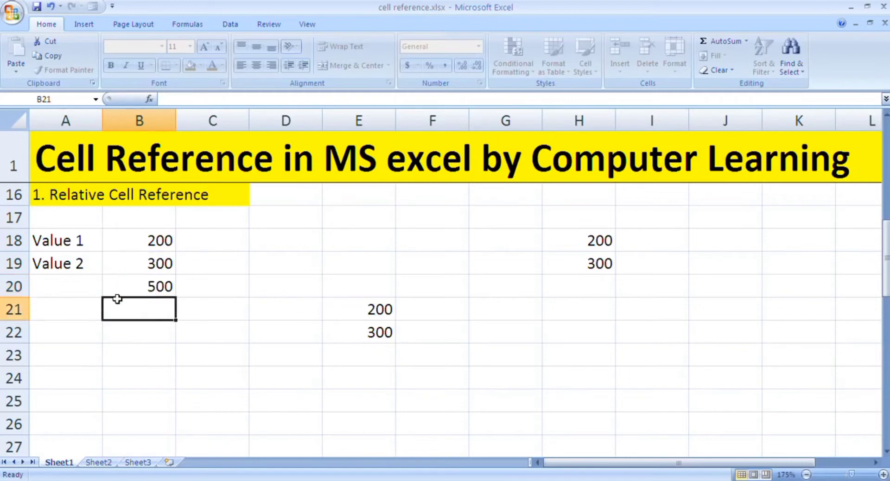
Step: Copy the sum formula from B20 into E23 and inspect the cell references in the pasted formula
left_click(117, 299)
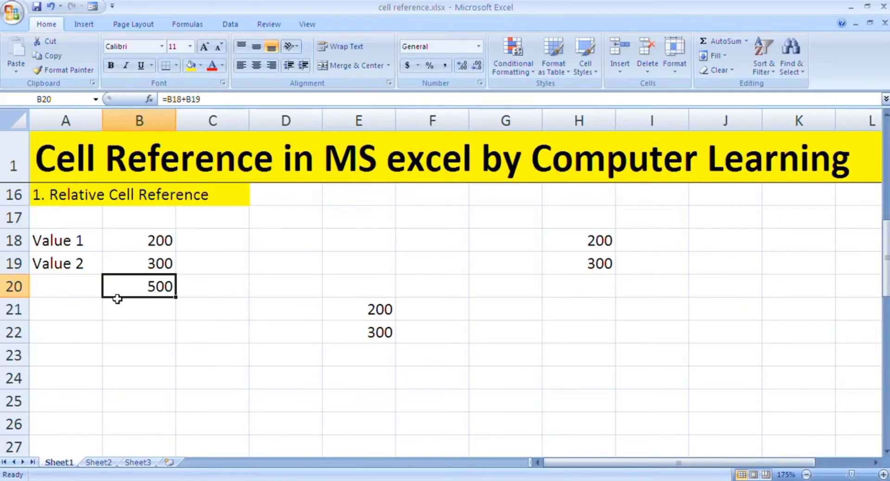
key("ctrl+c")
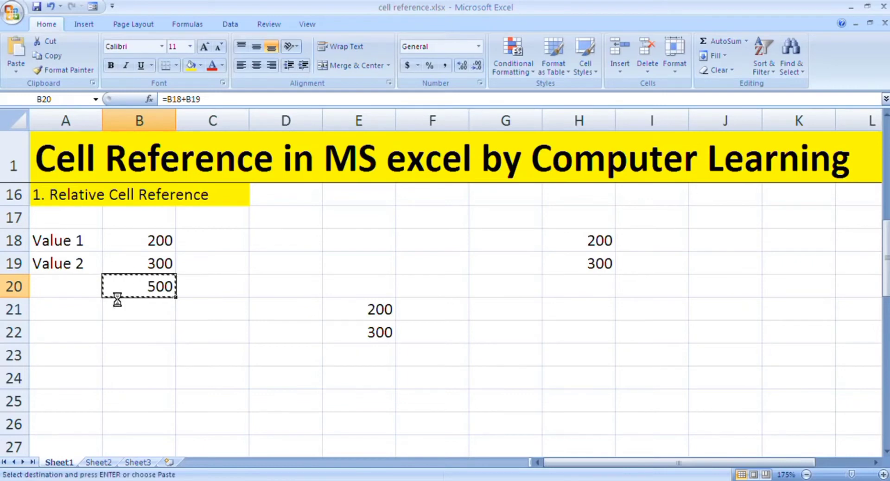
left_click(383, 358)
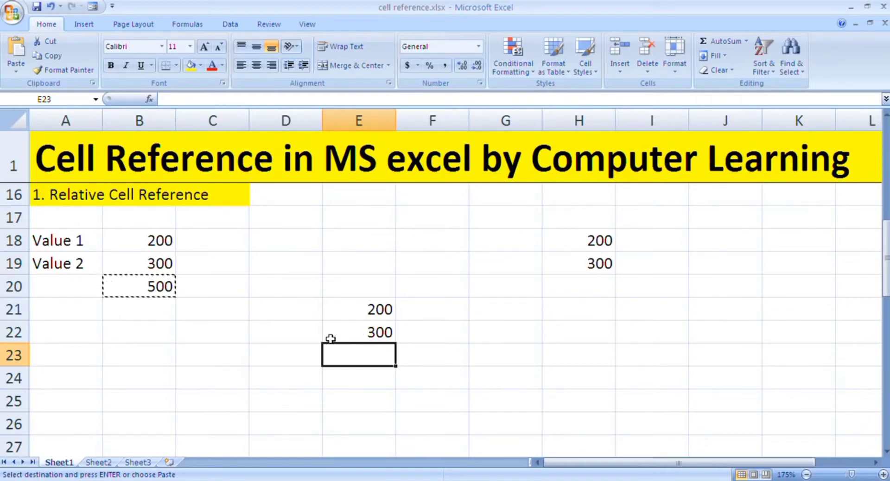
key("ctrl+v")
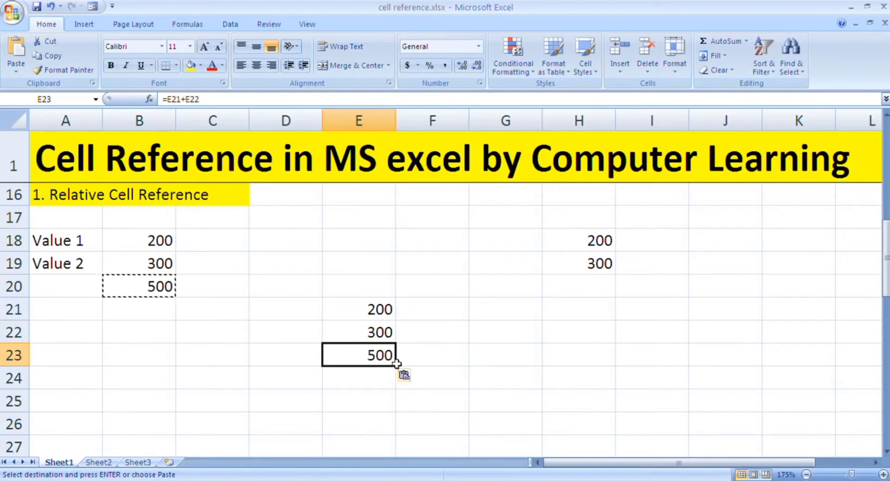
double_click(379, 365)
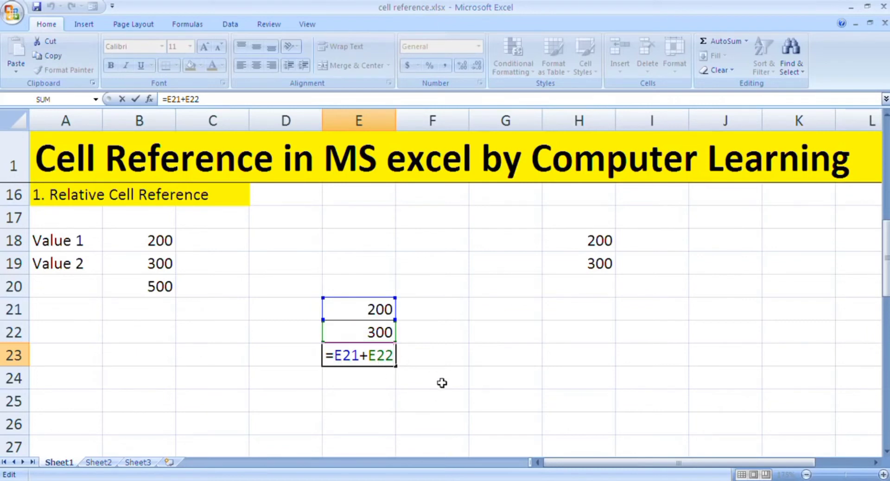
left_click(416, 358)
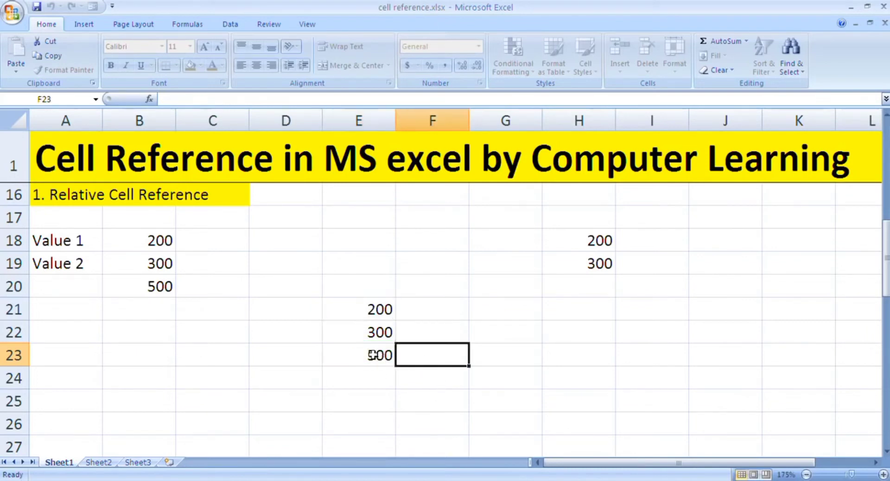
Step: Copy the sum formula from E23 into H20 and inspect the cell references in the pasted formula
left_click(370, 357)
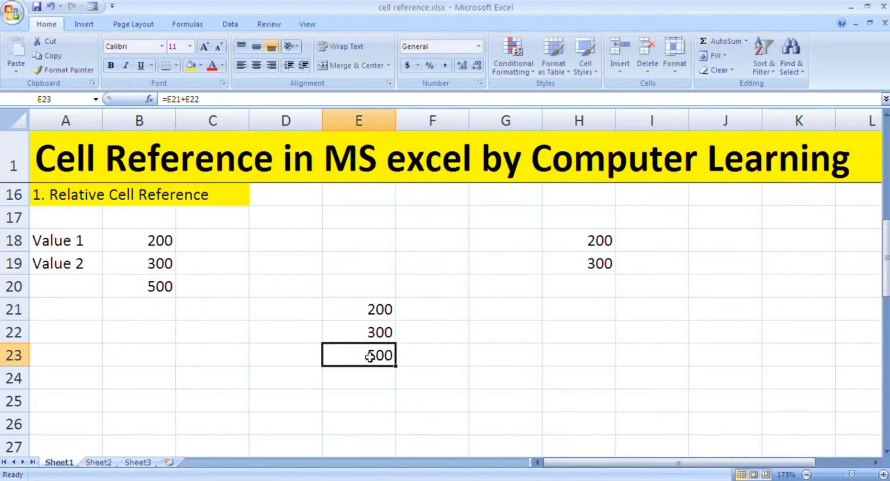
key("ctrl+c")
left_click(587, 275)
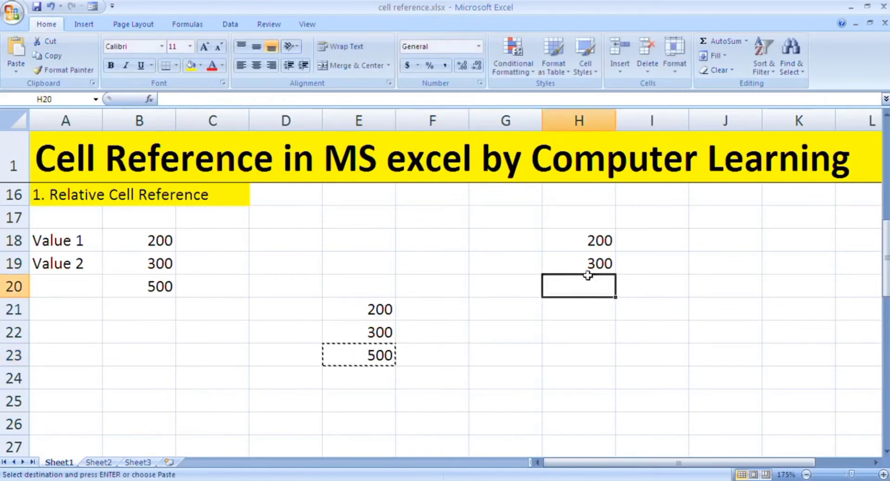
key("ctrl+v")
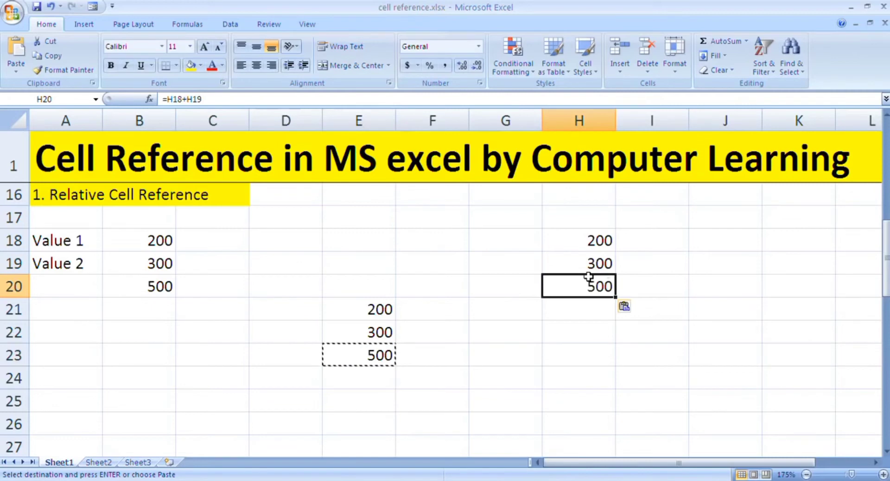
double_click(589, 277)
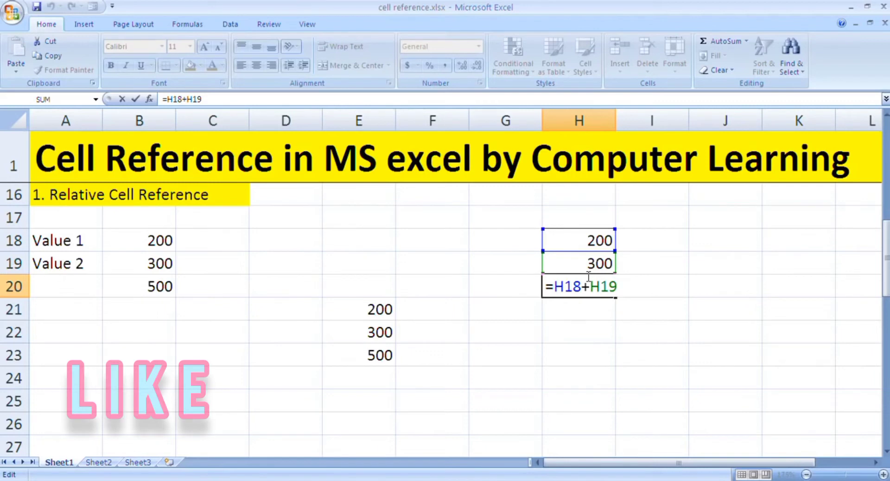
key("Return")
Step: Inspect the cell references used by the original sum formula in B20, leaving it unedited
key("Left")
key("Left")
key("Left")
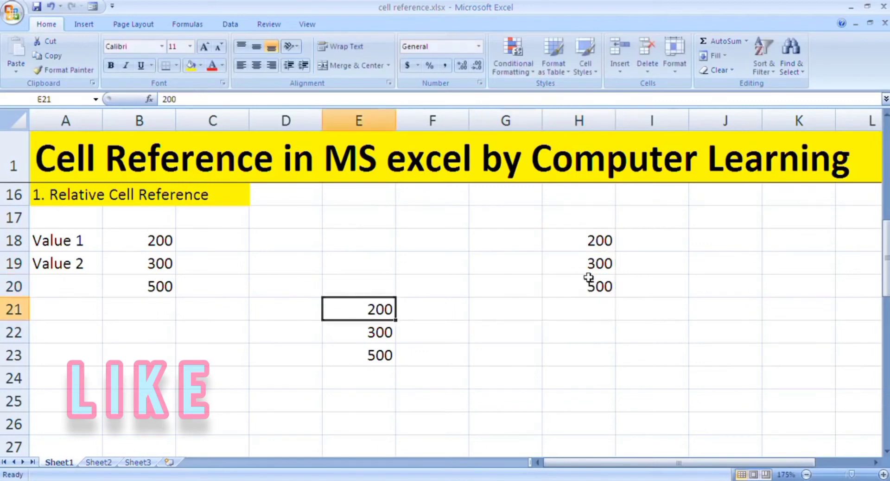
key("Left")
key("Left")
key("Left")
key("Up")
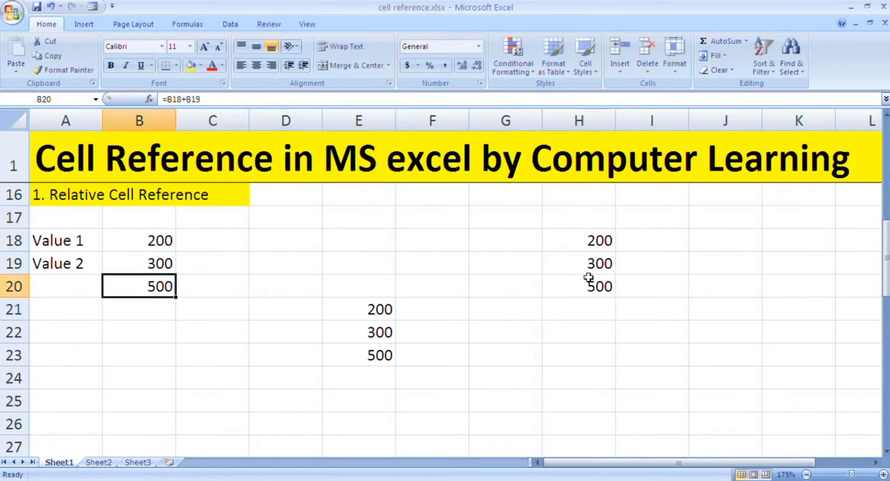
key("F2")
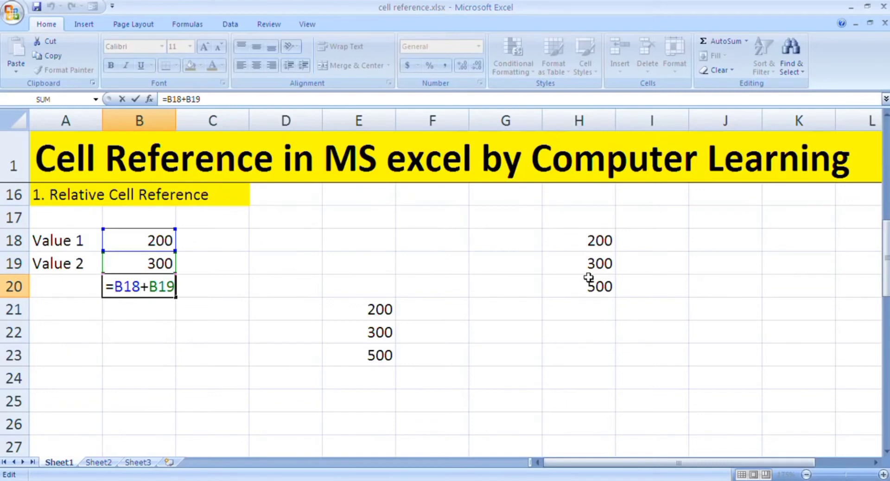
key("Return")
Step: Inspect the copied formula in E23 to compare its references with those in B20
key("Right")
key("Right")
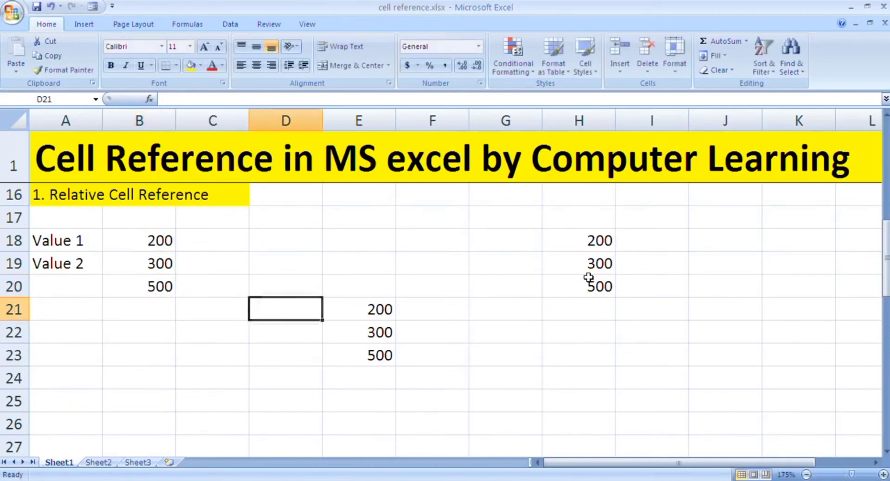
key("Right")
key("Down")
key("Down")
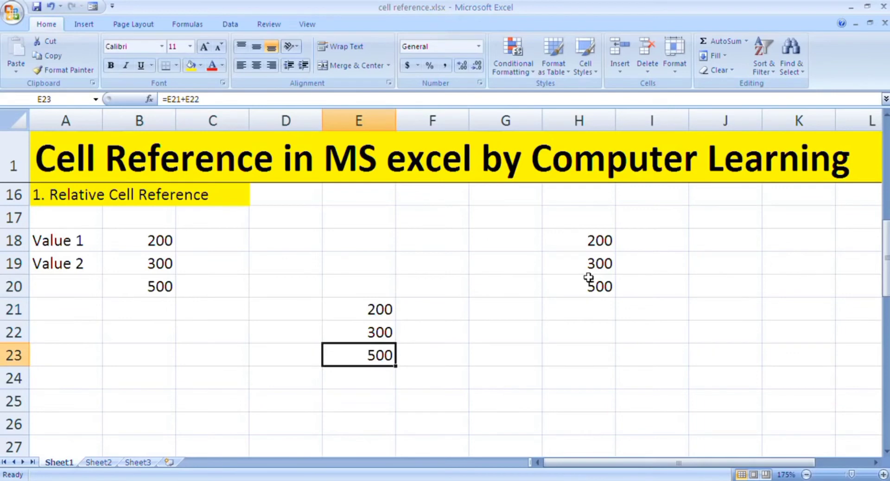
key("F2")
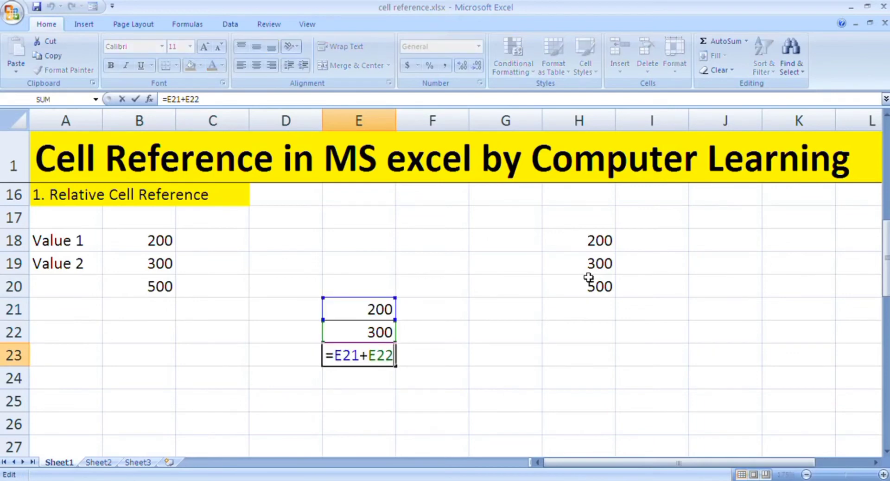
key("Return")
Step: Inspect the copied formula in H20 to compare its references with those in B20 and E23
key("Up")
key("Right")
key("Right")
key("Up")
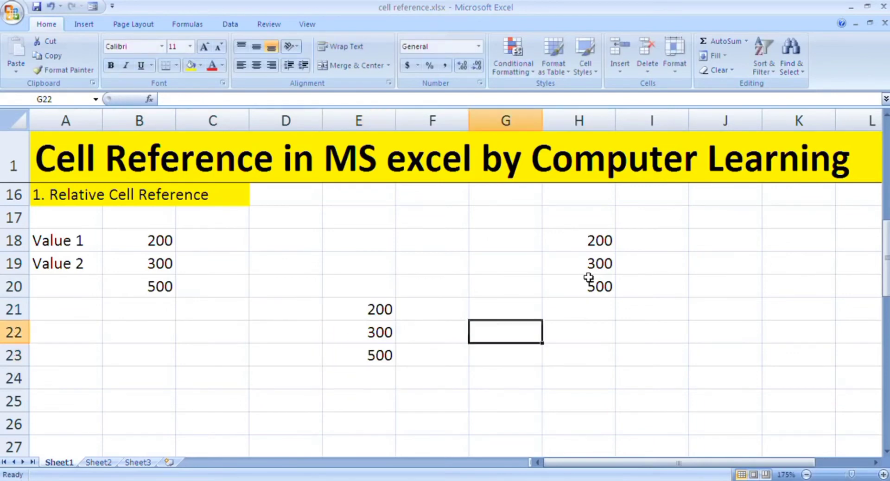
key("Right")
key("Right")
key("Up")
key("Up")
key("Left")
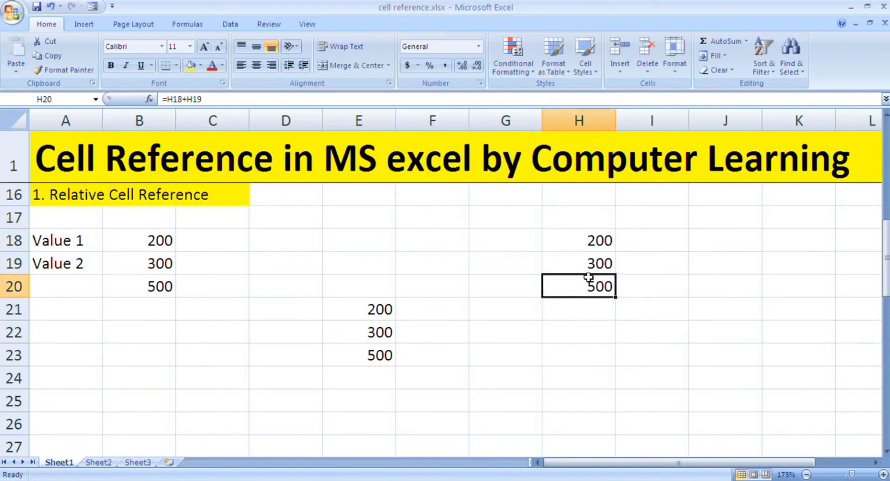
key("F2")
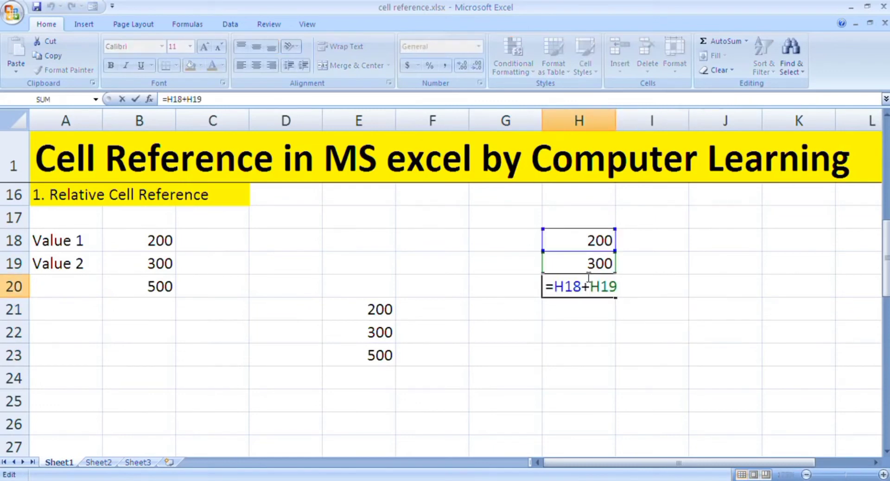
key("Return")
Step: Go down the sheet to the Absolute cell reference example and view its values below row 29
key("Left")
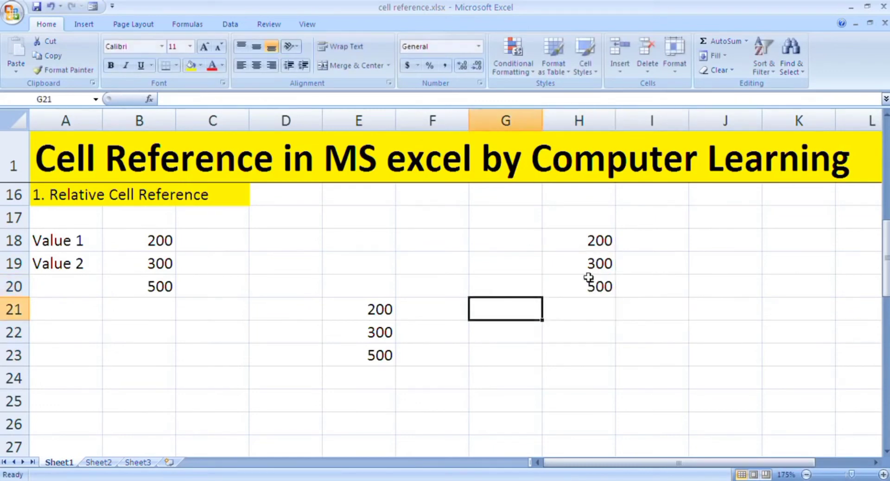
key("Left")
key("Left")
key("Left")
key("Left")
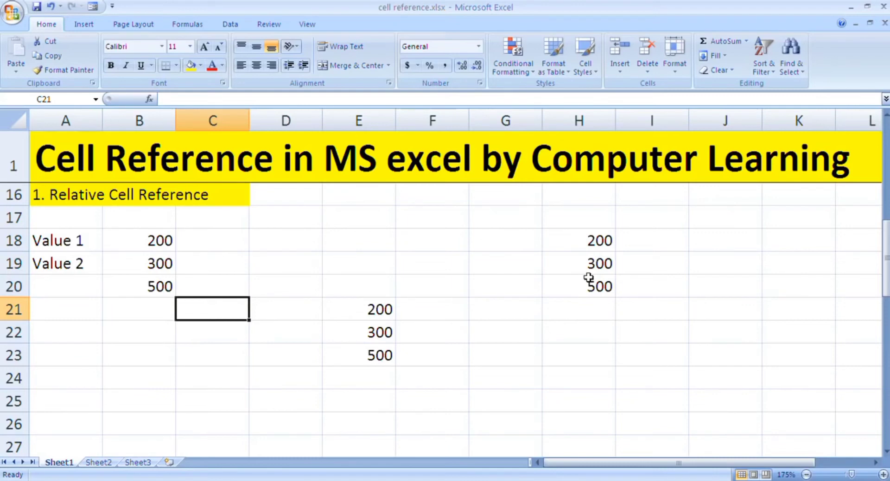
key("Down")
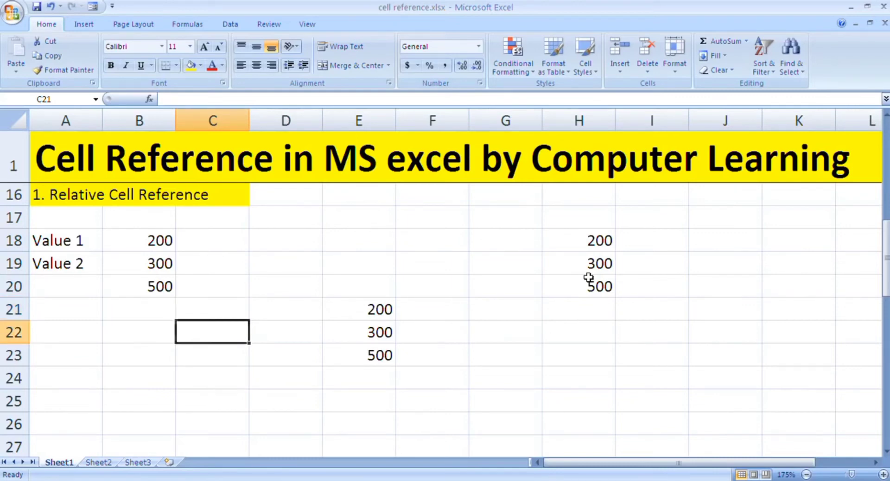
key("Down")
key("Down")
key("Down")
key("Down")
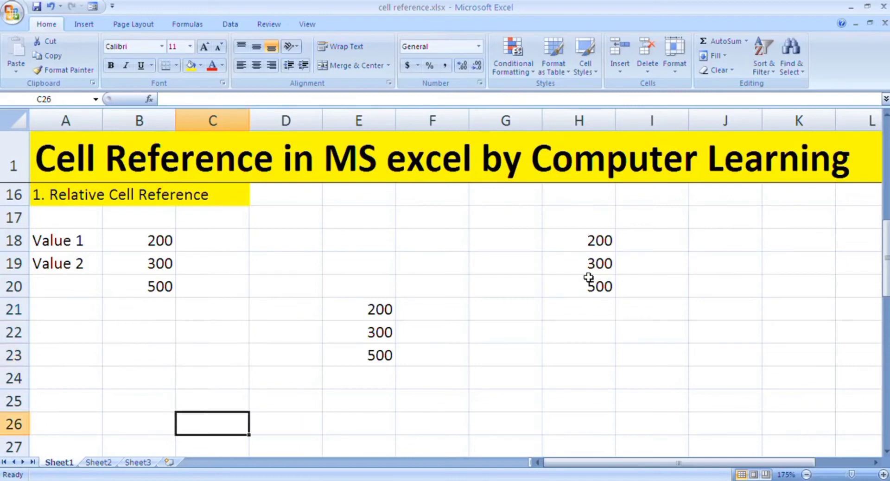
key("Down")
key("Down")
key("Down")
key("Down")
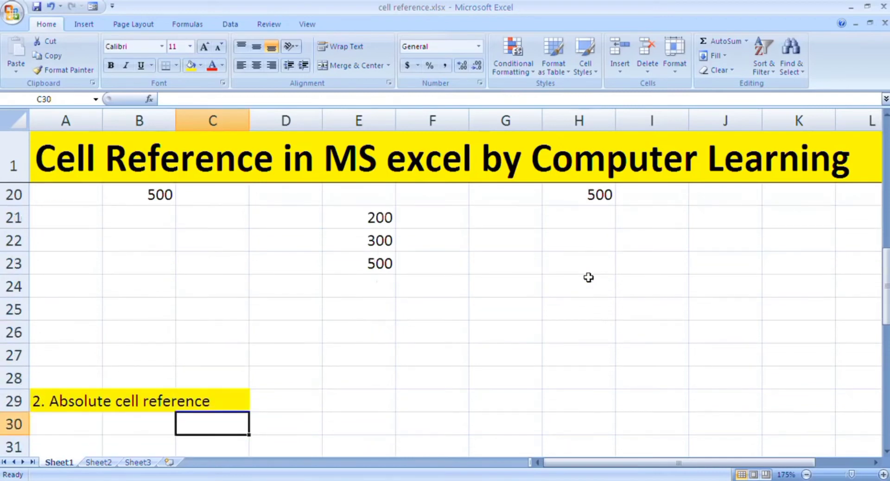
key("Down")
key("Down")
key("Down")
key("Down")
key("Down")
key("Down")
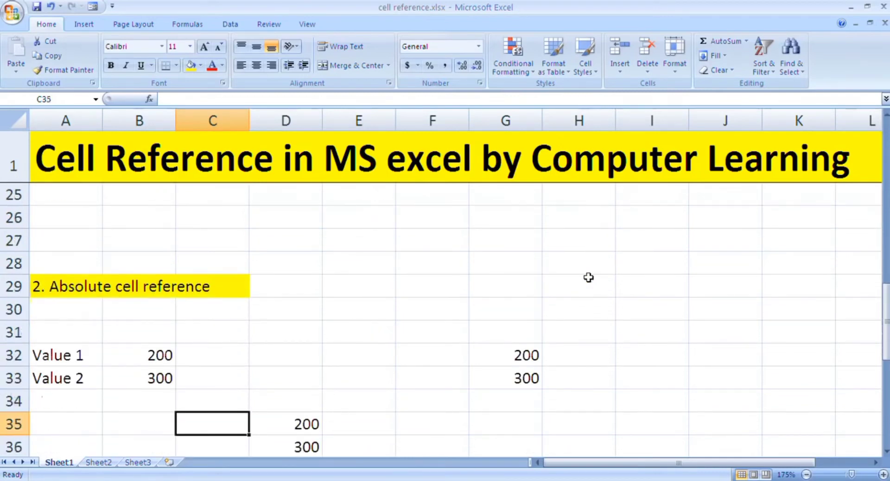
Step: Enter the formula =b32+b33 in cell B34 to add Value 1 and Value 2 of the Absolute cell reference example
key("Down")
key("Down")
key("Down")
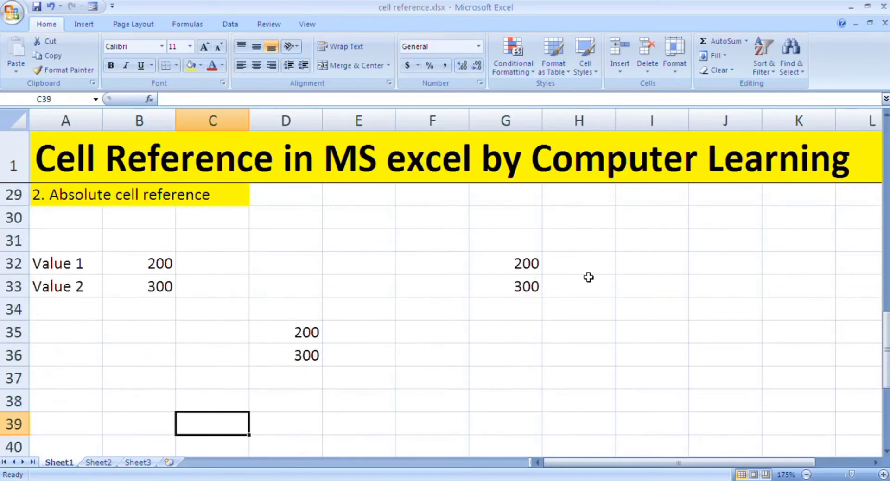
key("Up")
key("Up")
key("Up")
key("Up")
key("Left")
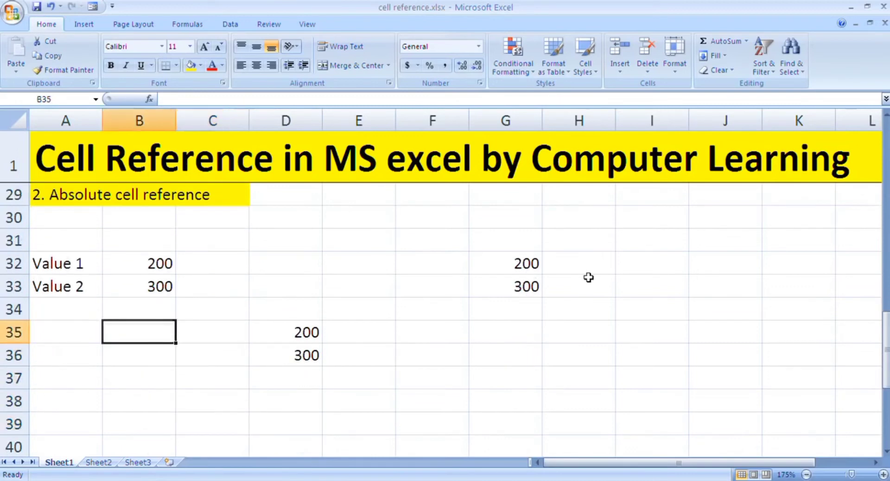
key("Up")
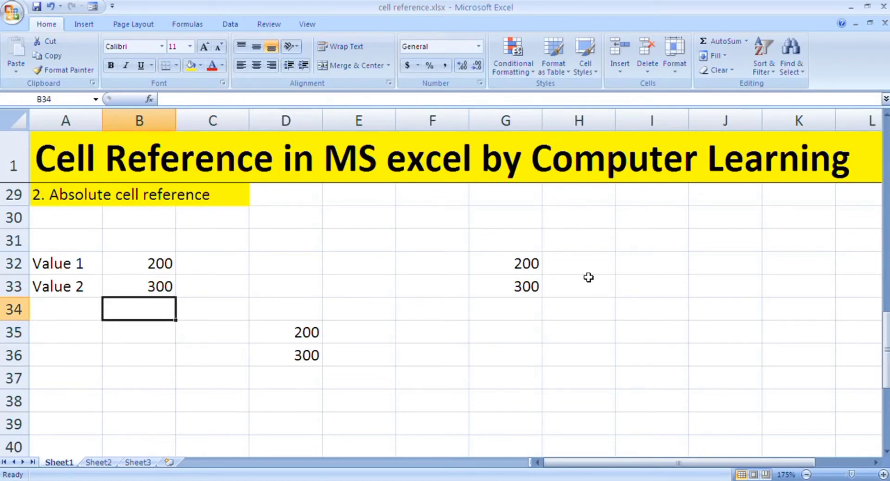
type("=")
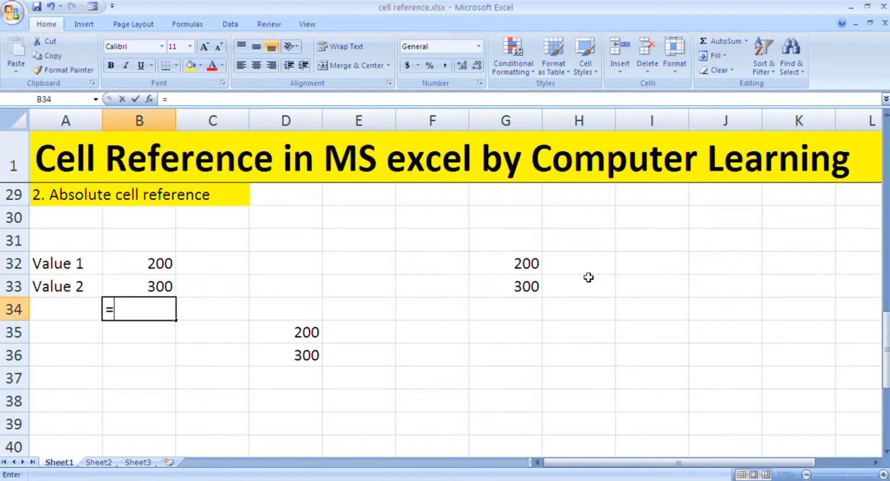
type("b")
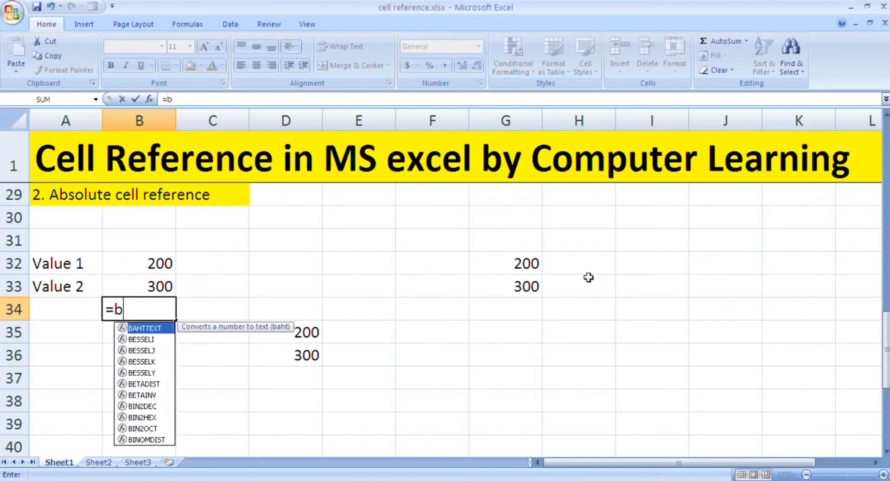
type("32")
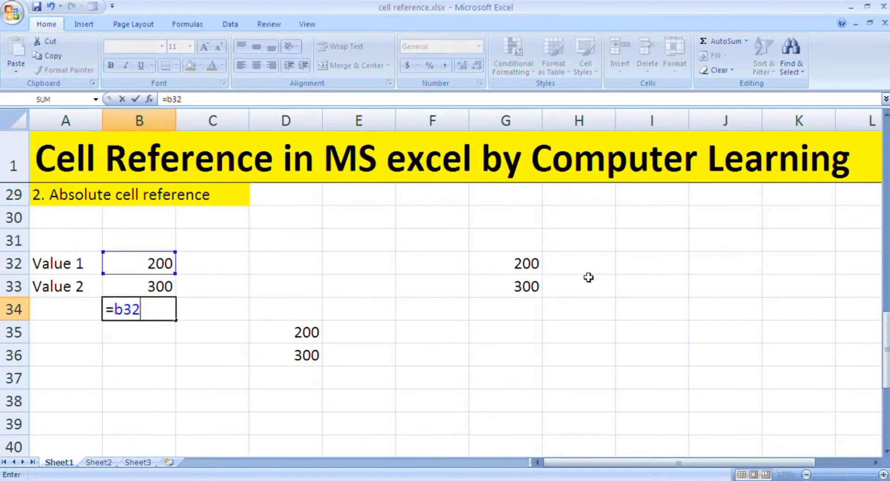
type("+b33")
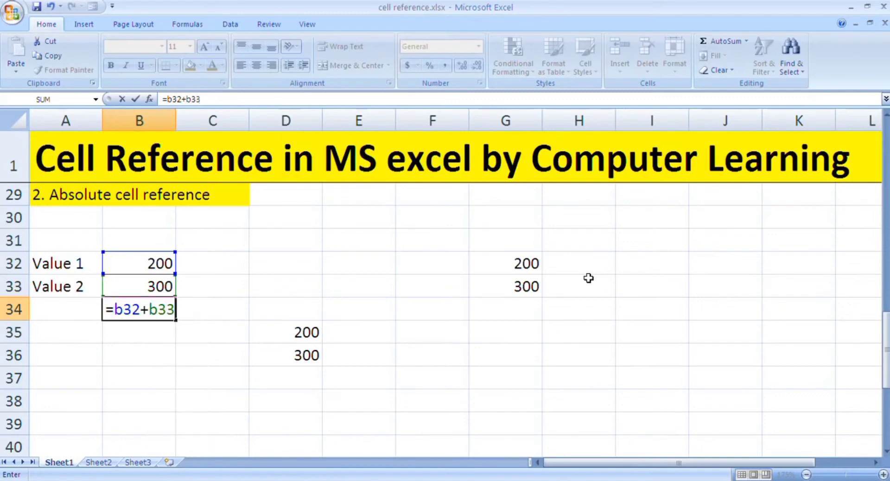
key("Return")
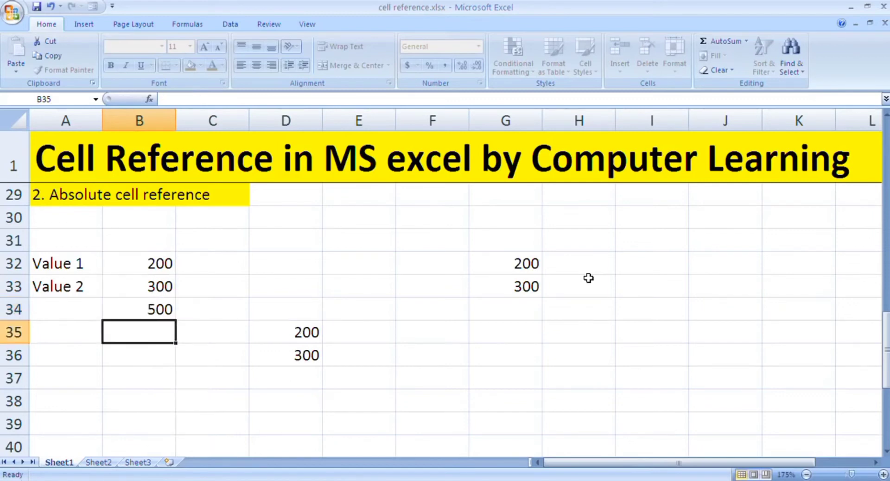
Step: Edit the formula in B34 so that its first reference becomes the absolute reference $B$32
key("Up")
key("F2")
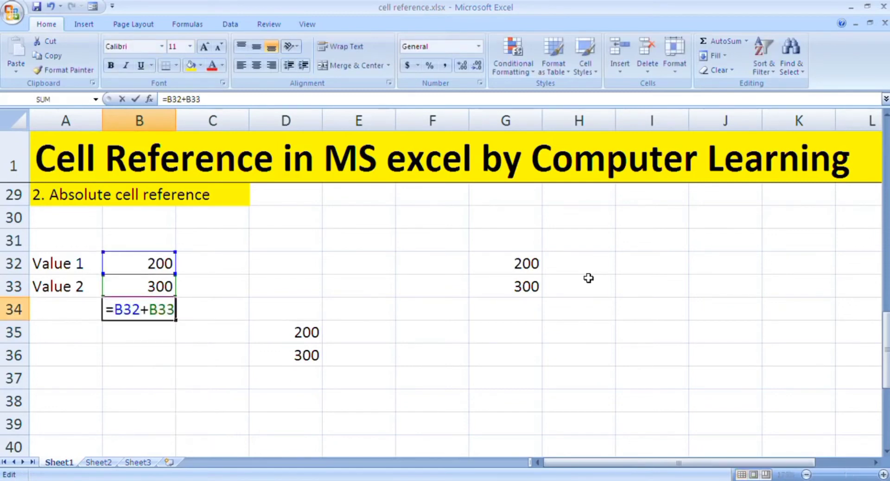
key("Left")
key("Left")
key("Left")
key("Left")
key("Left")
key("Left")
key("Left")
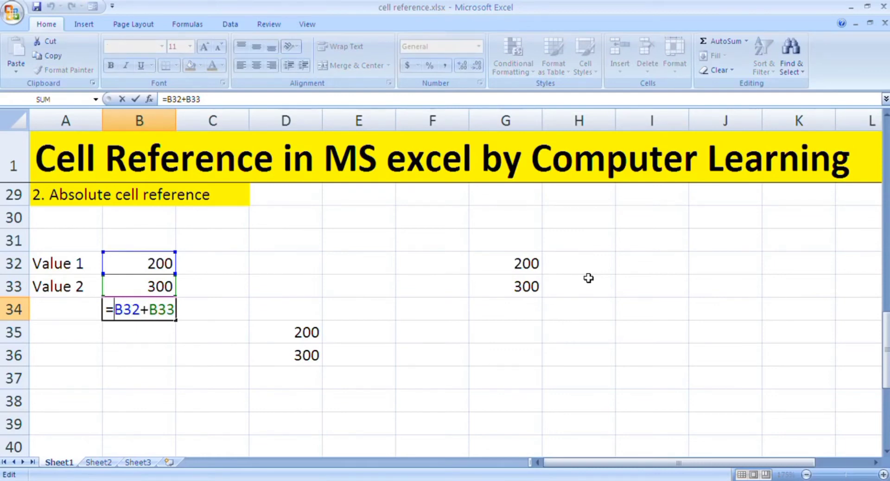
type("$")
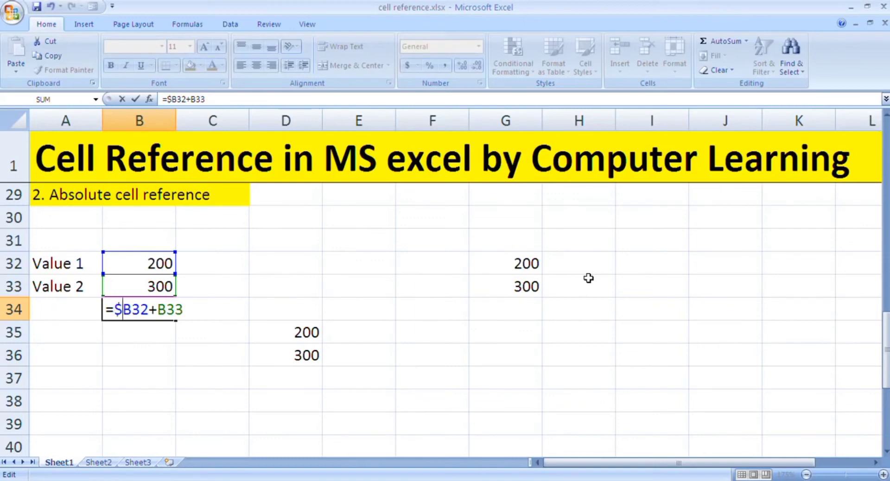
key("Right")
key("Left")
key("Right")
type("$")
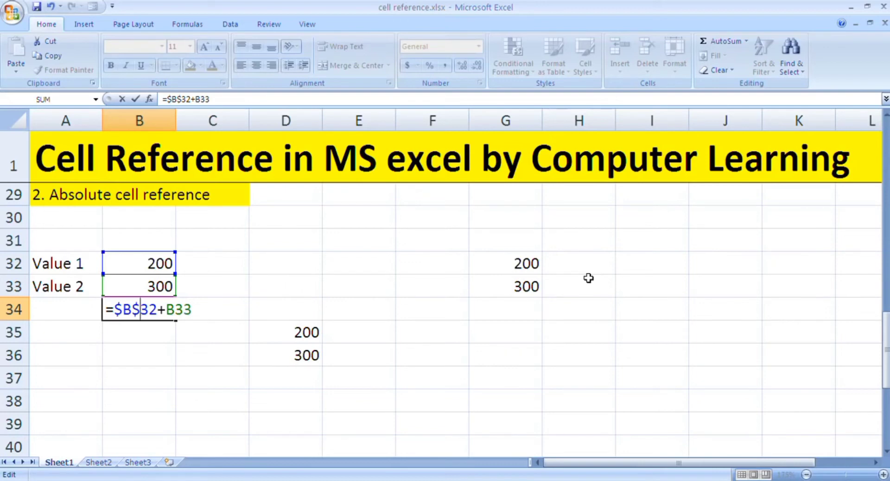
Step: Make the second reference in B34's formula absolute as $B$33 and commit the formula
key("Right")
key("Right")
key("Right")
type("$")
type("$")
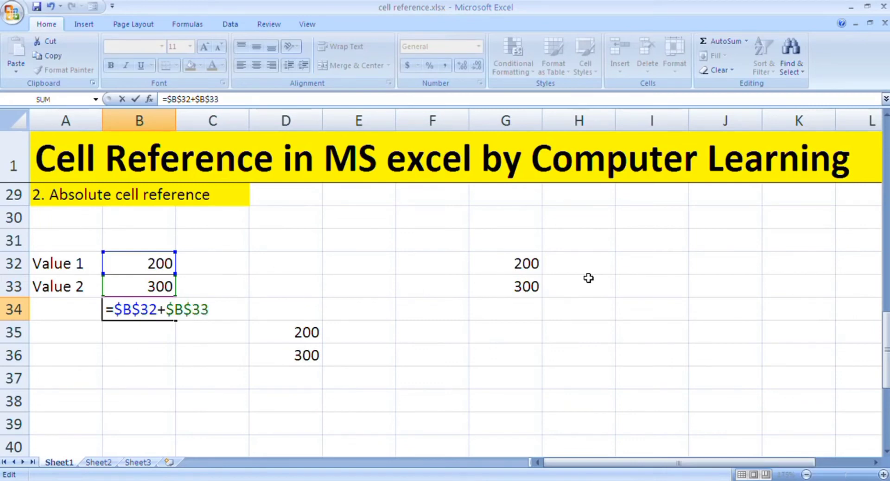
key("Return")
Step: Clear the leftover values 200 and 300 from cells D35 and D36
key("Up")
key("Right")
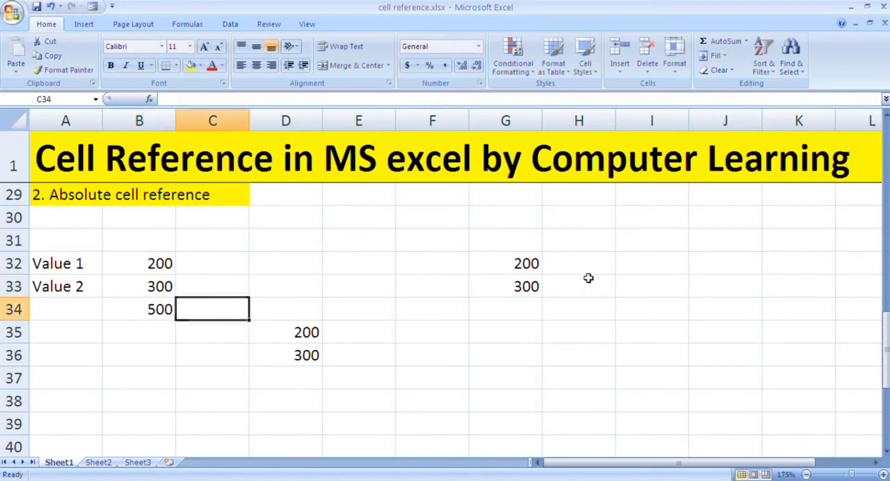
key("Right")
key("Down")
key("Delete")
key("Down")
key("Delete")
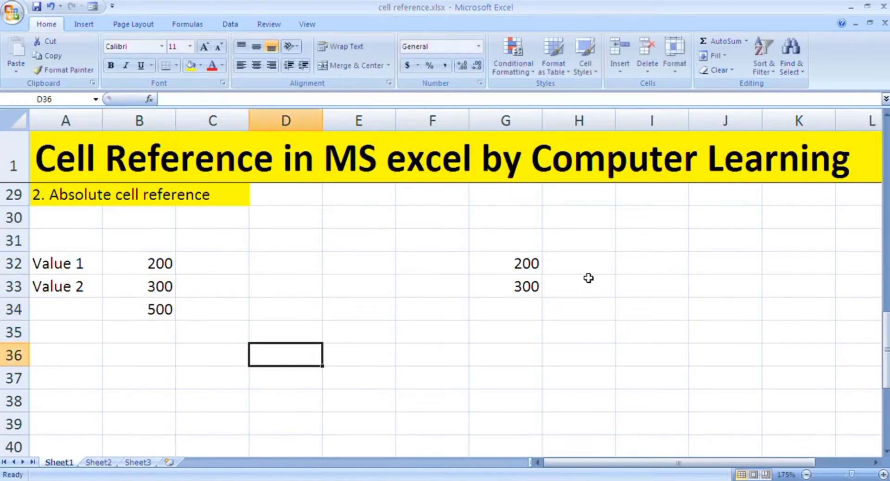
Step: Clear the leftover values 200 and 300 from cells G32 and G33
key("Right")
key("Right")
key("Right")
key("Up")
key("Up")
key("Up")
key("Up")
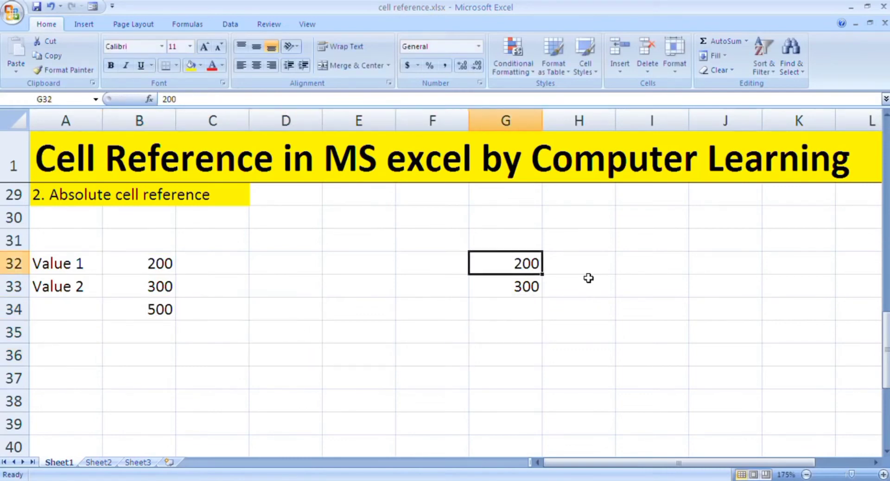
key("Delete")
key("Down")
key("Delete")
Step: Copy the absolute sum formula from B34 and paste it into cell E34
key("Left")
key("Left")
key("Left")
key("Left")
key("Left")
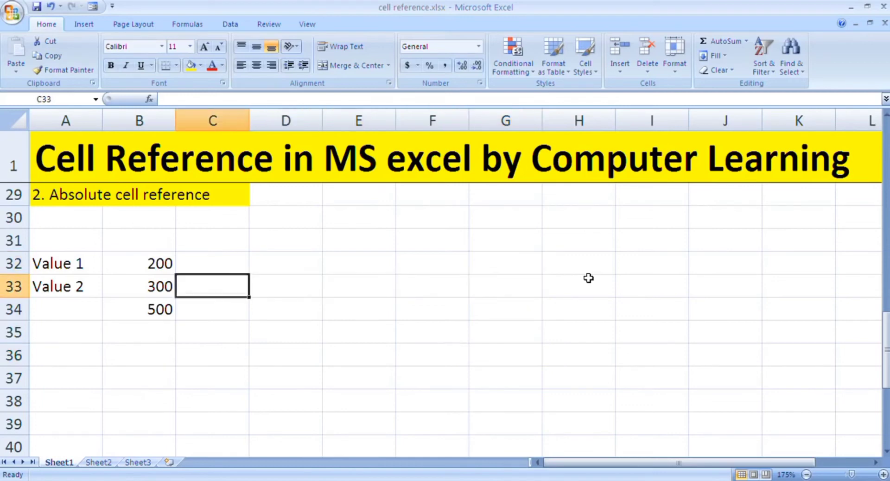
key("Down")
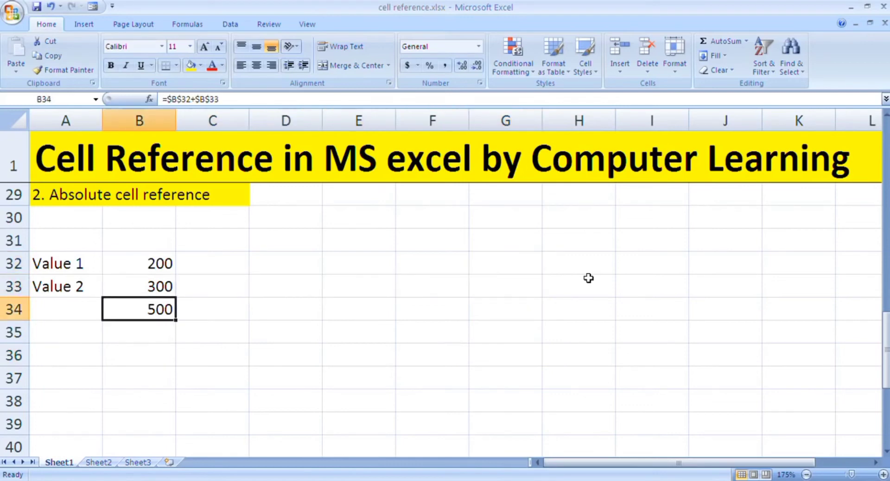
key("ctrl+c")
key("Right")
key("Right")
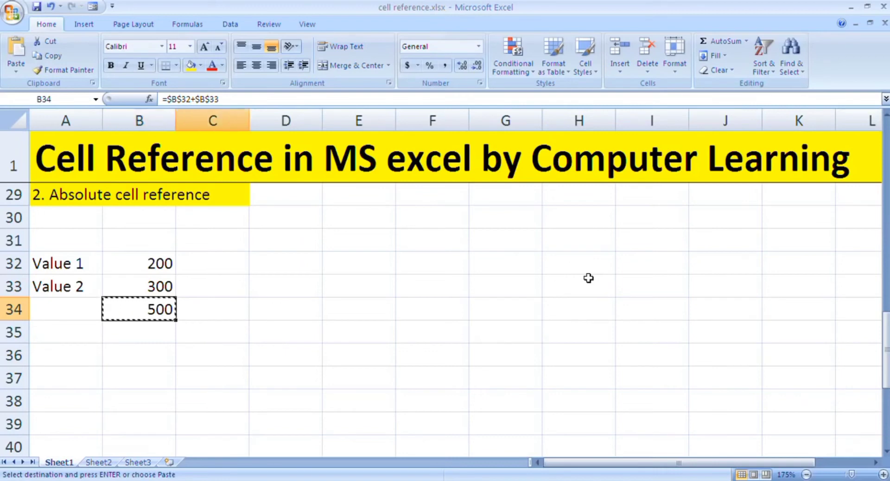
key("Right")
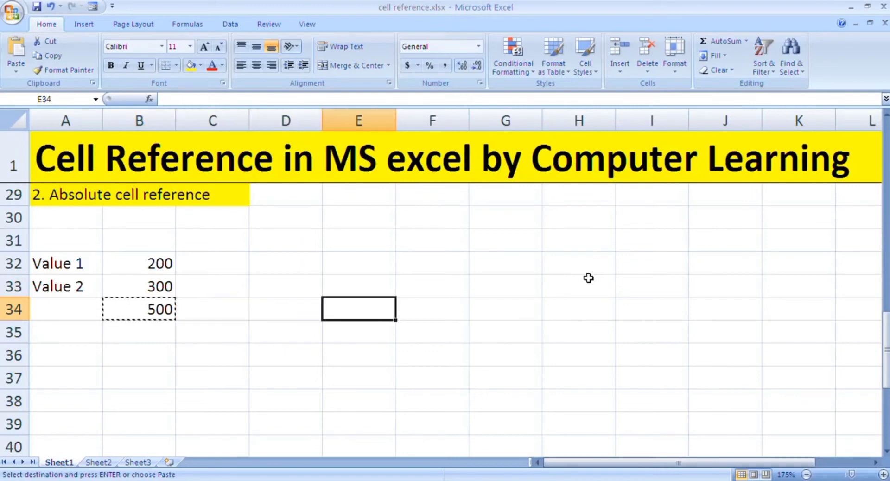
key("ctrl+v")
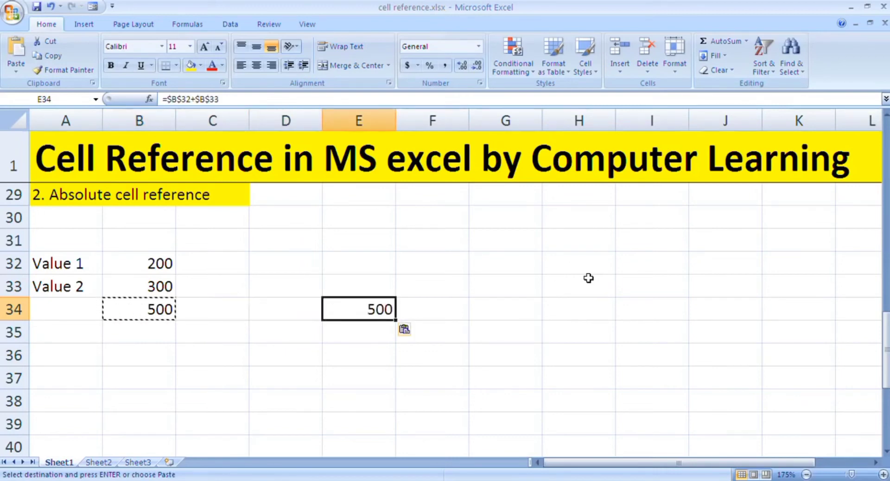
Step: Paste the copied absolute formula from B34 into cell G36 as well
key("Down")
key("Down")
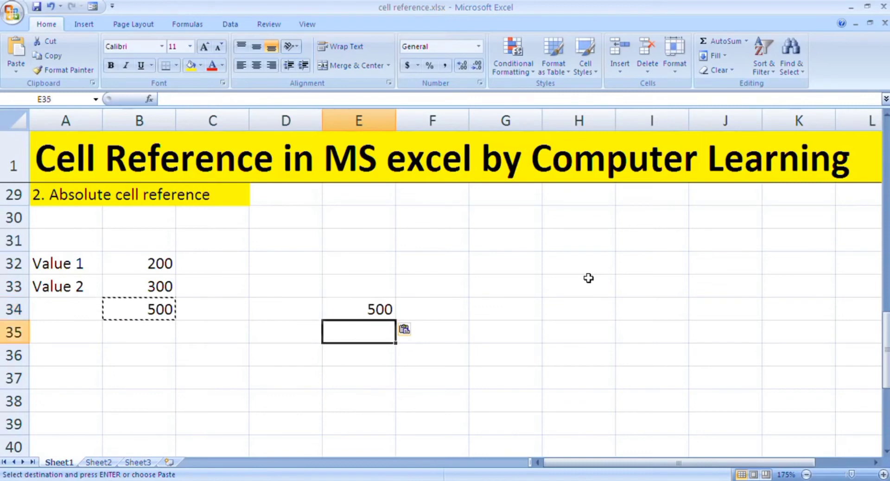
key("Right")
key("Right")
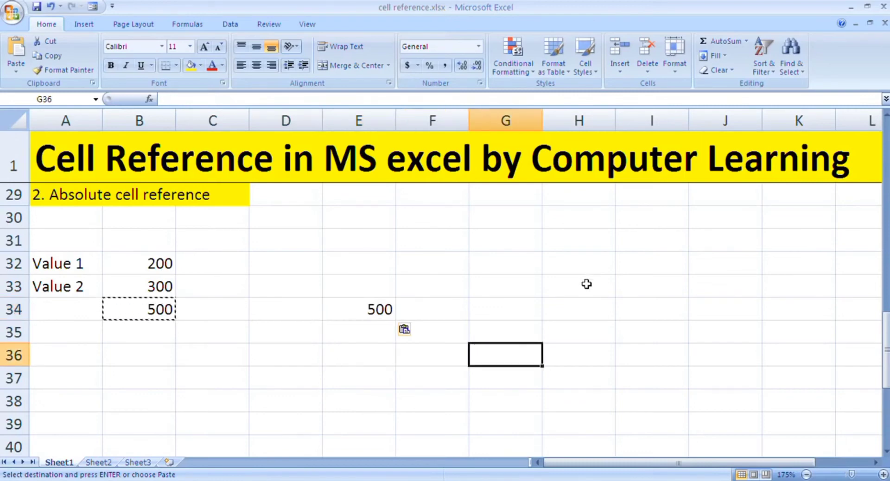
key("ctrl+v")
Step: Inspect the cell references used by the copied formula in E34, leaving it unedited
key("Up")
key("Left")
key("Up")
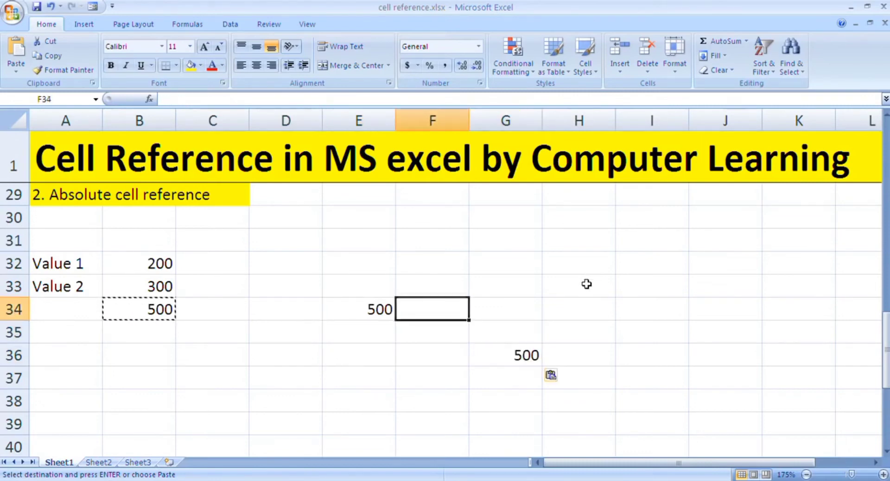
key("Left")
key("F2")
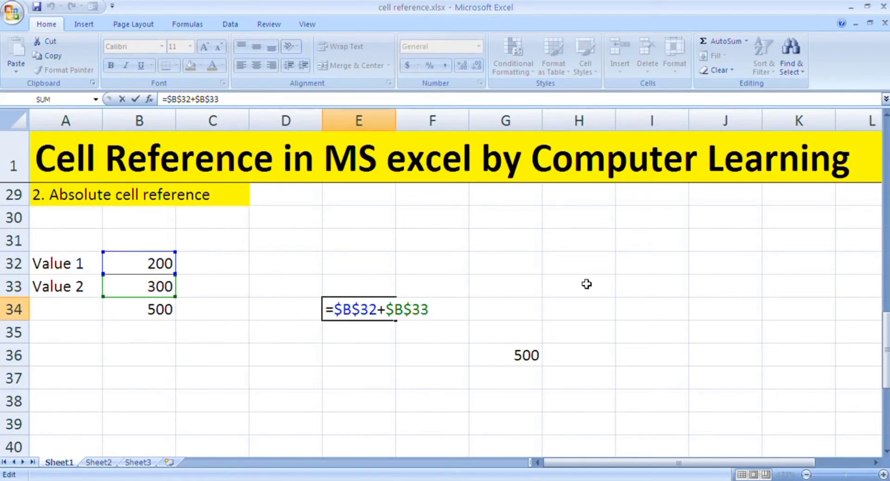
key("Return")
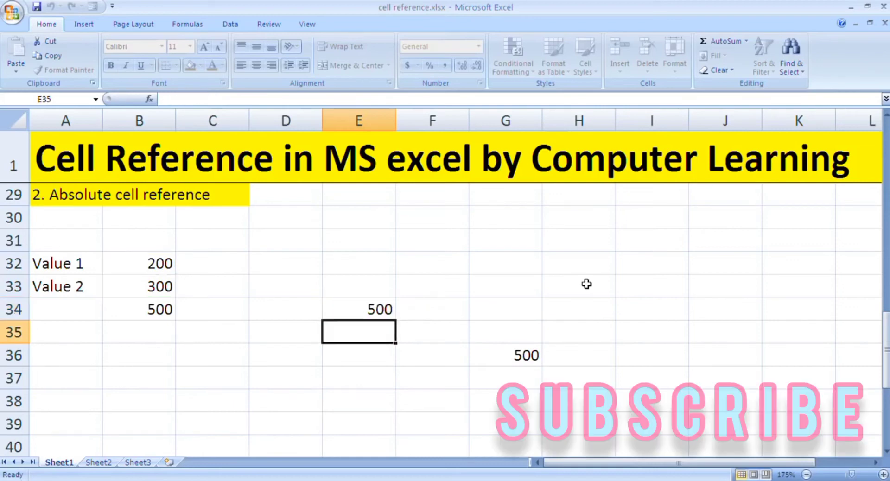
Step: Clear the leftover values 200 and 300 from cells E46 and E47 in the Mixed Cell reference example
key("Down")
key("Down")
key("Down")
key("Down")
key("Down")
key("Down")
key("Down")
key("Down")
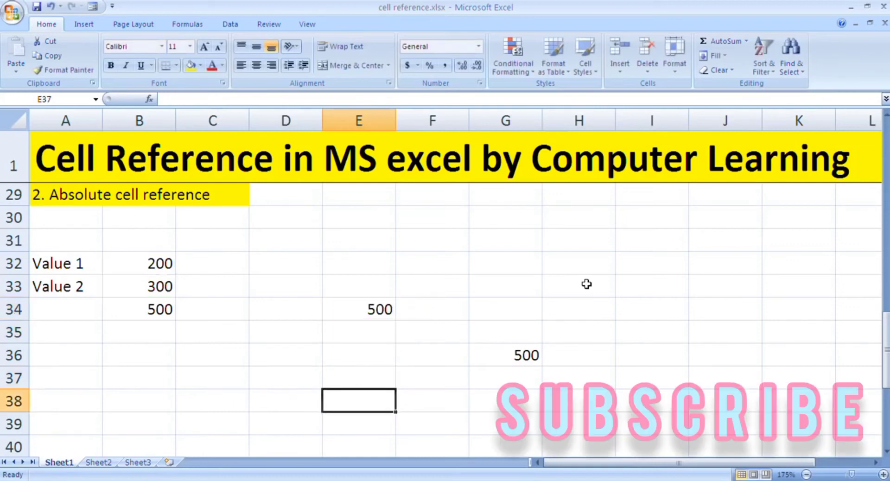
key("Down")
key("Down")
key("Down")
key("Down")
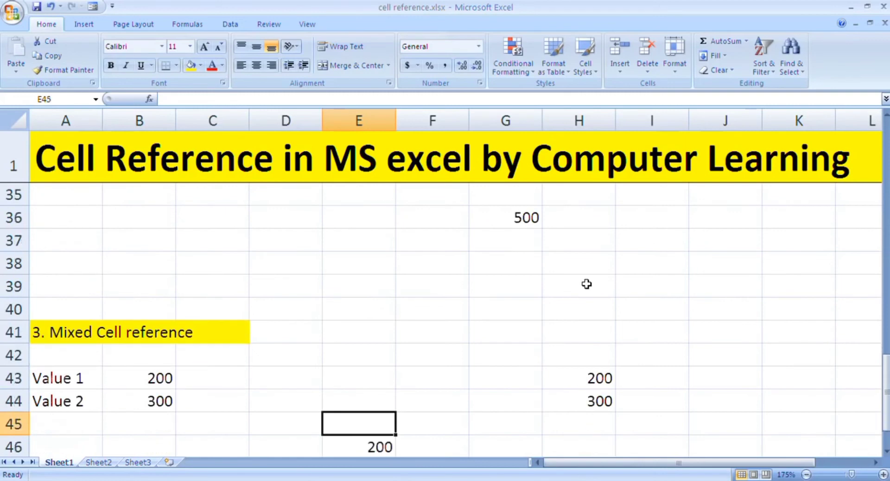
key("Up")
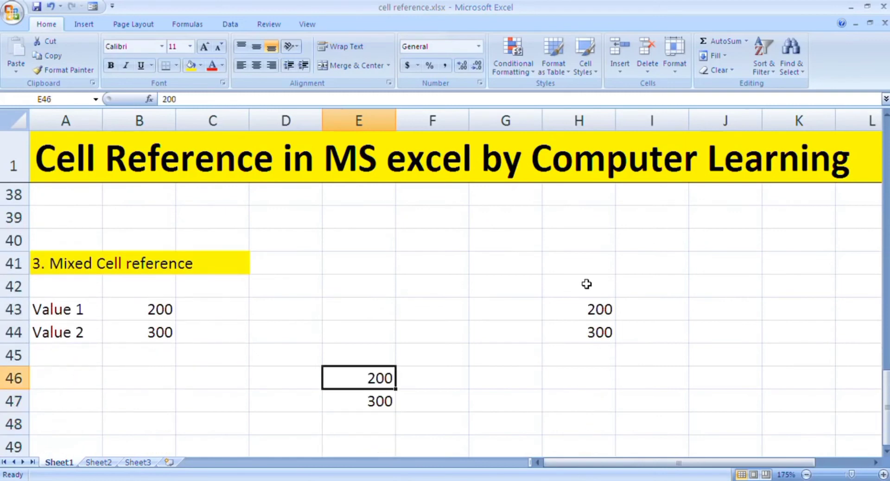
key("Delete")
key("Down")
key("Delete")
Step: Clear the leftover values 200 and 300 from cells H43 and H44
key("Up")
key("Right")
key("Right")
key("Up")
key("Up")
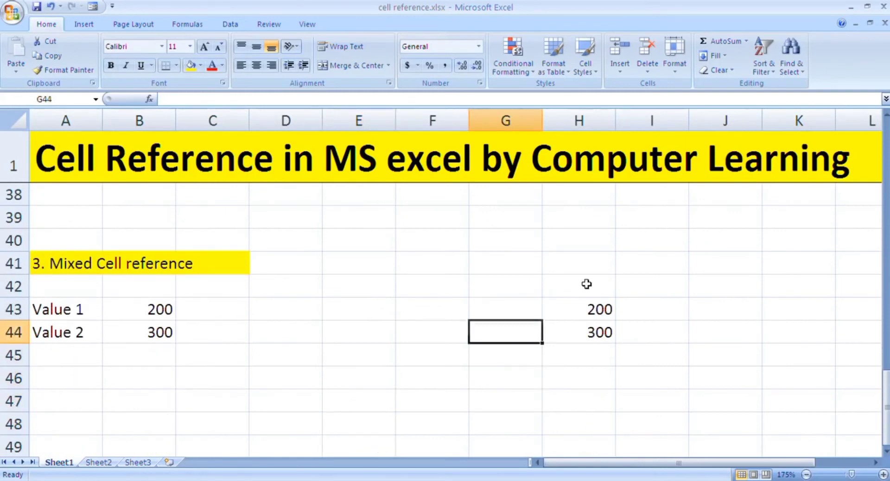
key("Right")
key("Up")
key("Down")
key("Delete")
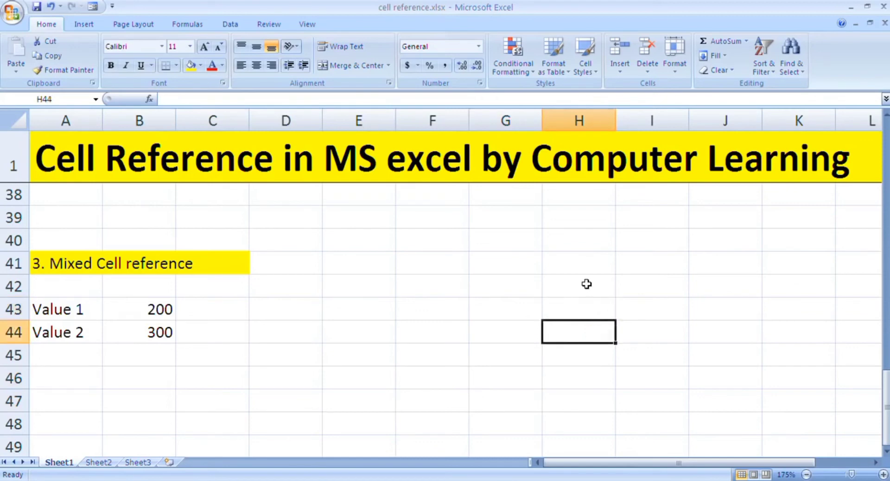
Step: Enter the formula =B43+B44 in cell B45 to add the two values of the Mixed Cell reference example
key("Left")
key("Left")
key("Left")
key("Left")
key("Left")
key("Left")
key("Left")
key("Down")
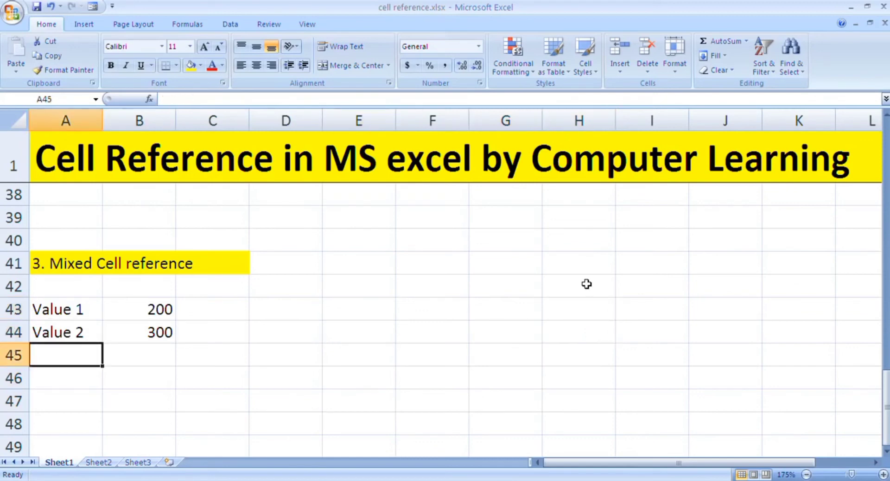
key("Right")
type("=")
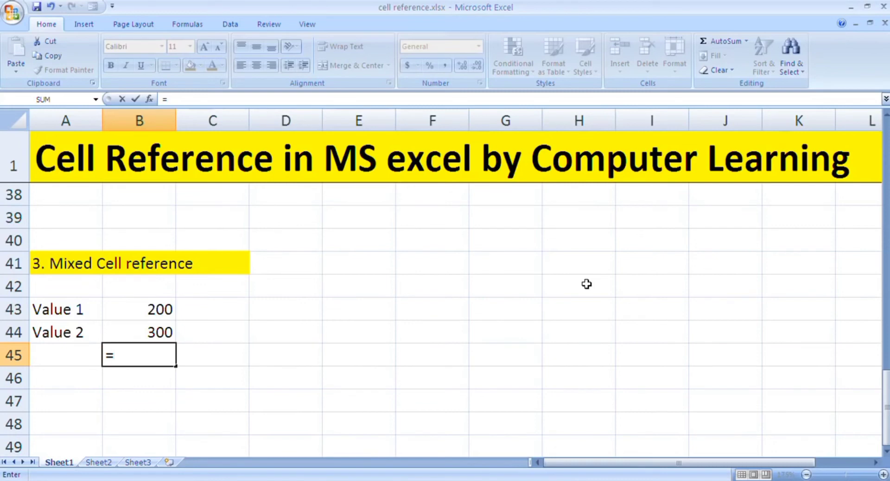
type("b4")
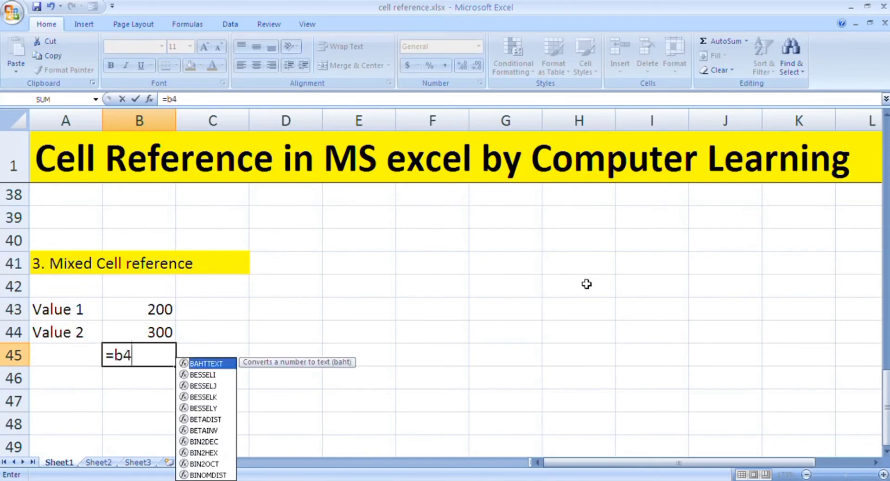
type("3")
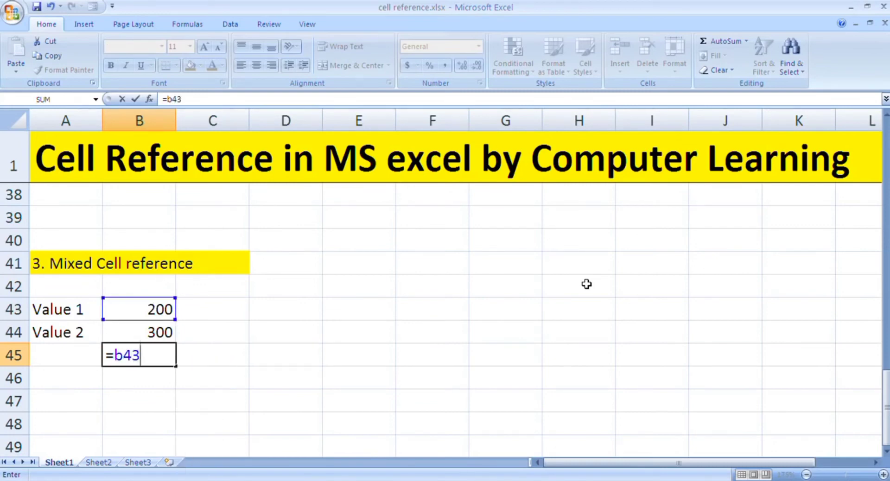
type("+b44")
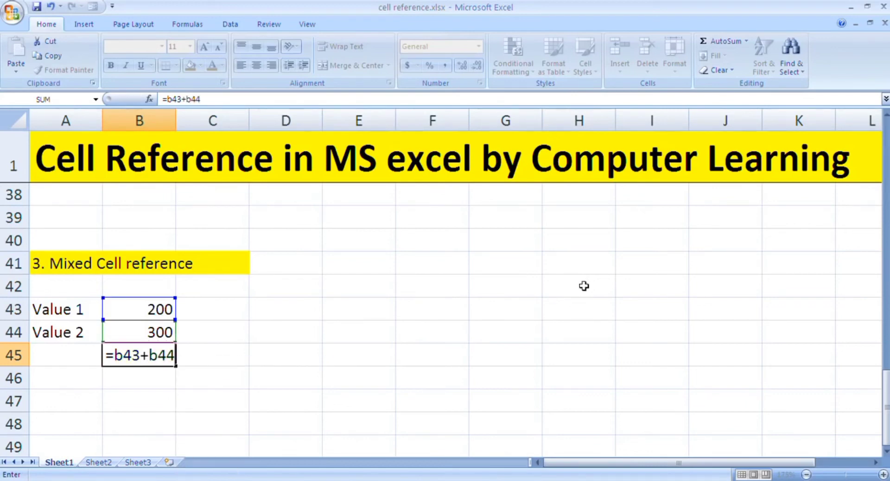
key("Left")
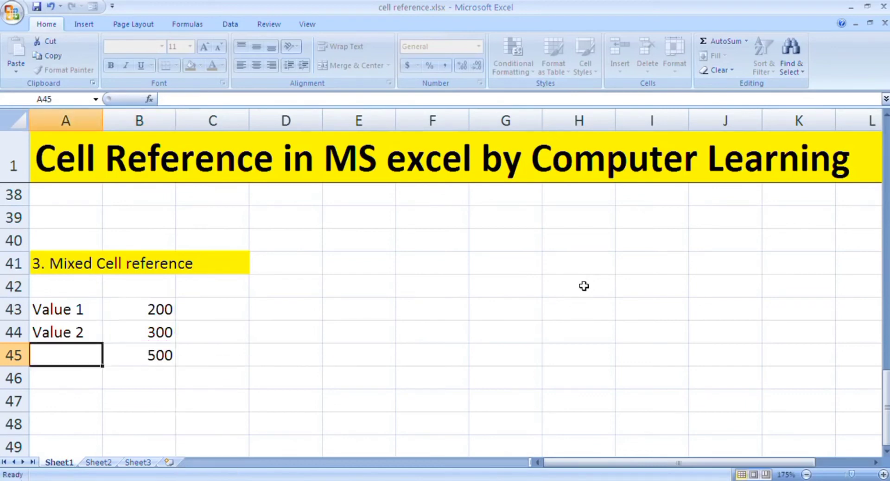
Step: Make the column of the first reference in B45's formula absolute, so that it reads $B43
key("Right")
key("F2")
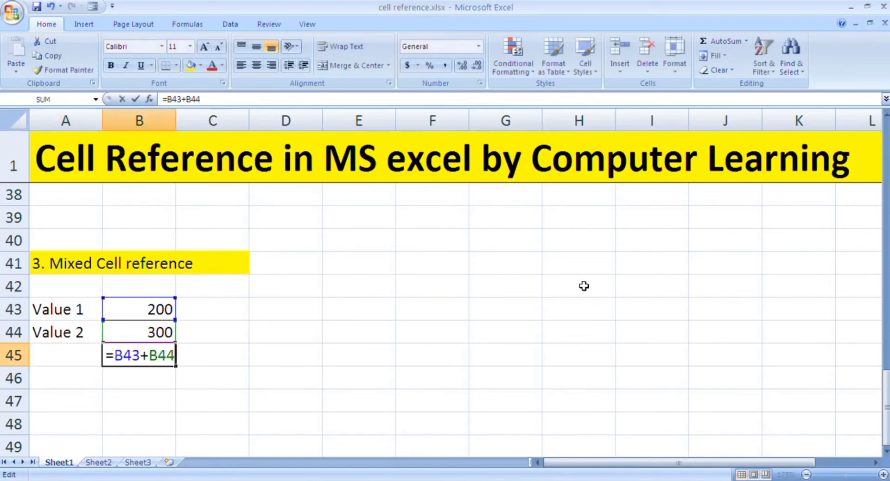
key("Left")
key("Left")
key("Left")
key("Left")
key("Left")
key("Left")
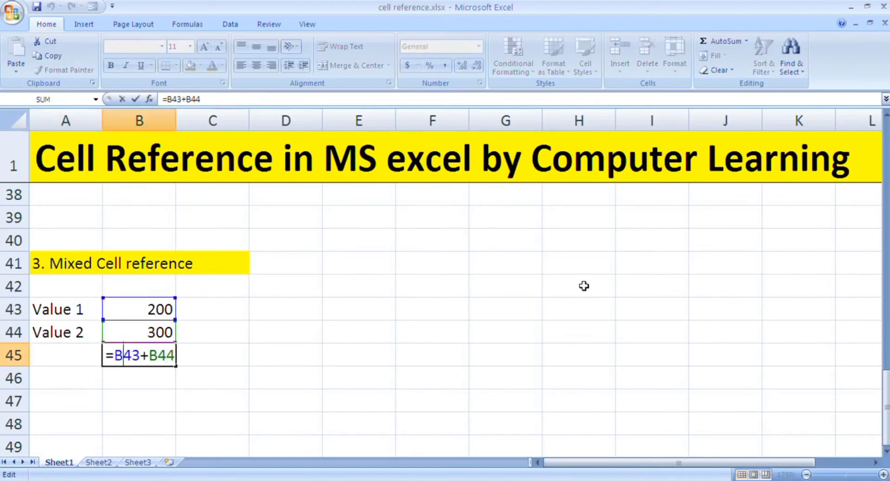
key("Left")
key("Right")
key("Left")
key("Right")
key("Left")
key("Right")
key("Left")
type("$")
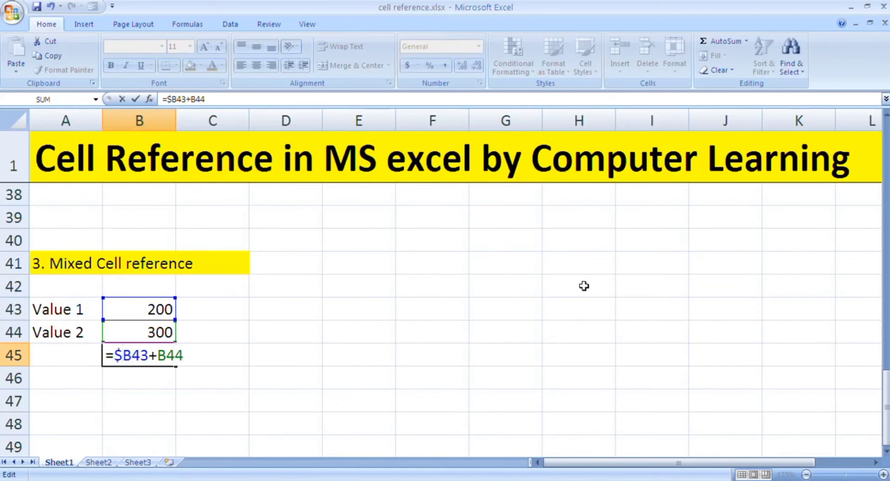
Step: Make the row of the second reference in B45's formula absolute as B$44, and commit the formula
key("Right")
key("Right")
key("Right")
key("Right")
key("Right")
key("Left")
type("$")
key("Return")
key("Up")
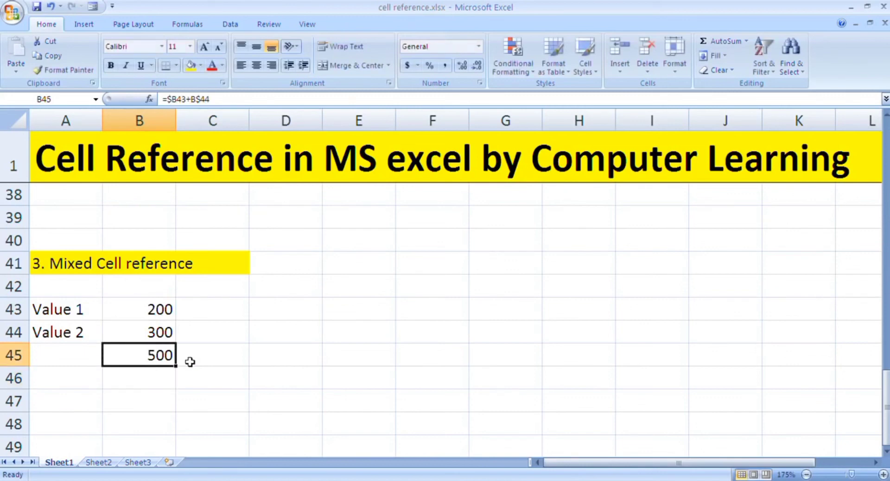
Step: Copy the mixed-reference formula from B45 into D47 and inspect the cell references used by the copy
key("ctrl+c")
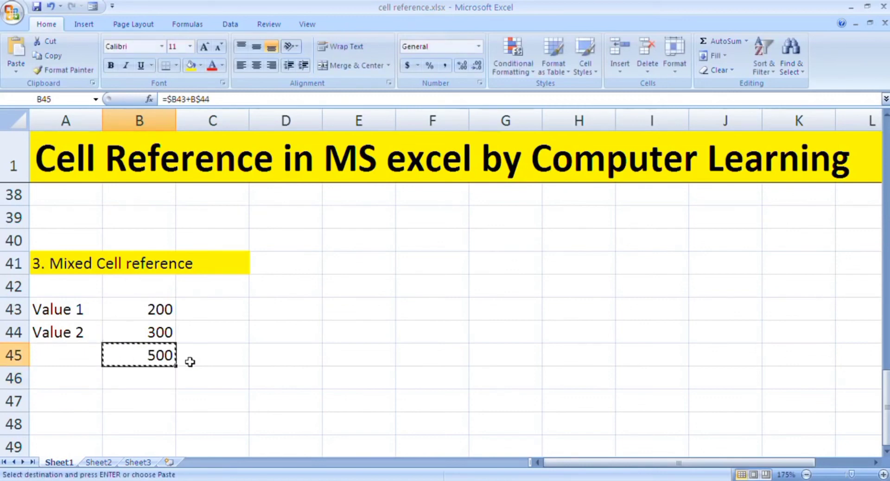
key("Down")
key("Down")
key("Right")
key("Right")
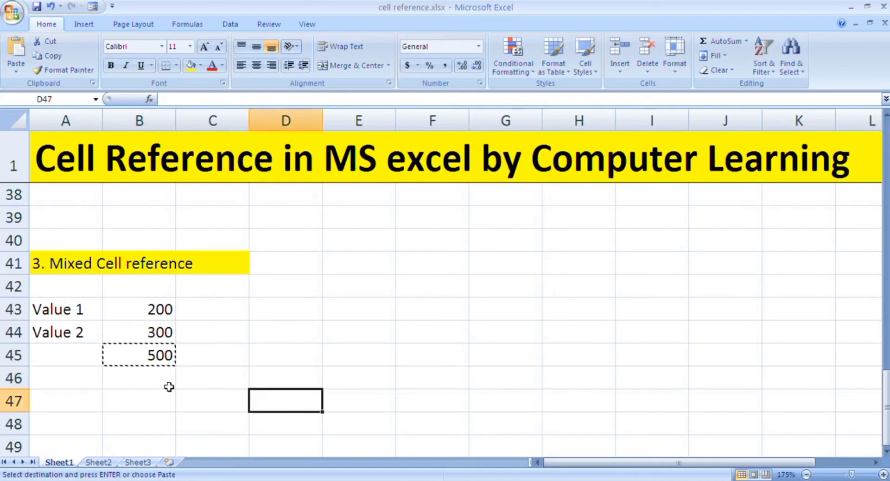
key("ctrl+v")
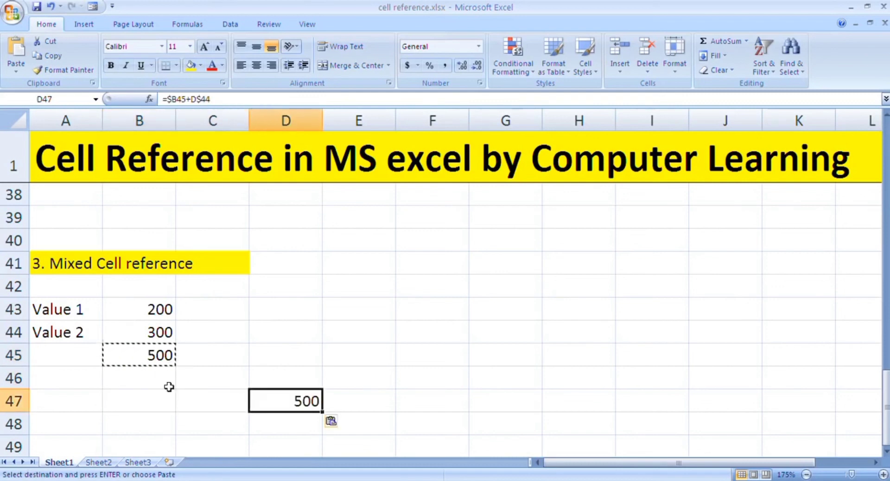
key("F2")
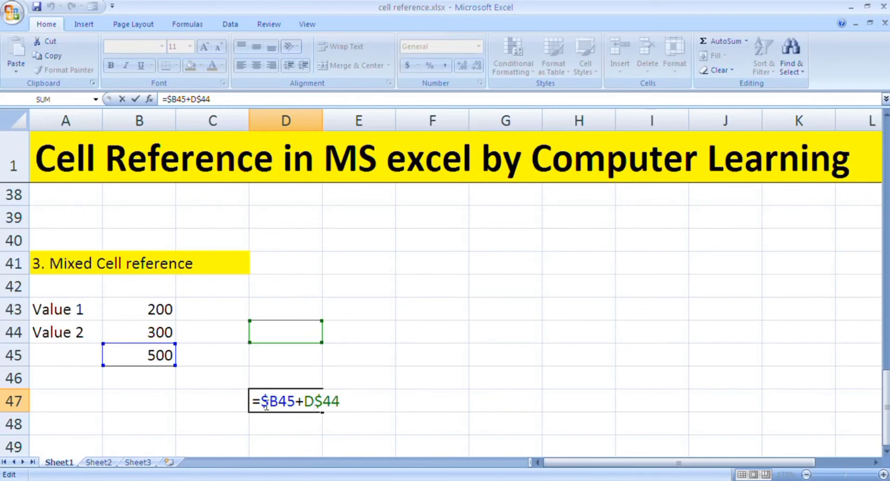
left_click(329, 378)
Step: Copy the mixed-reference formula from B45 again and select E45 as the destination
left_click(136, 361)
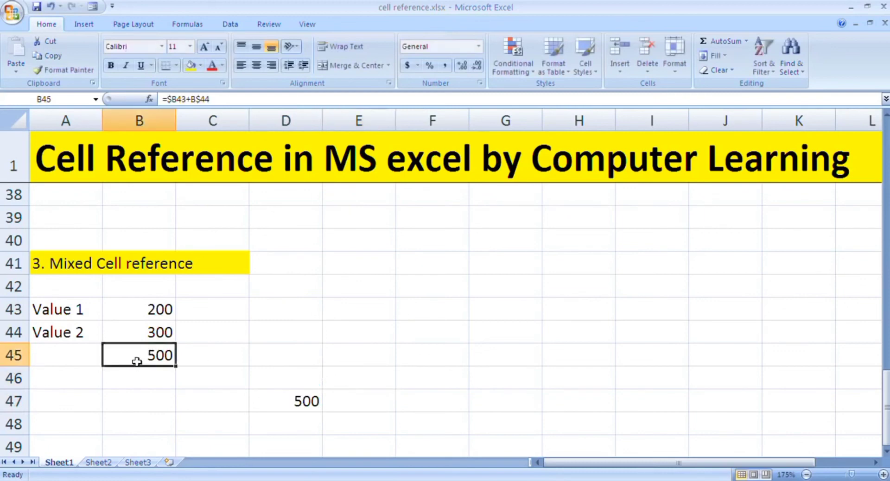
key("ctrl+c")
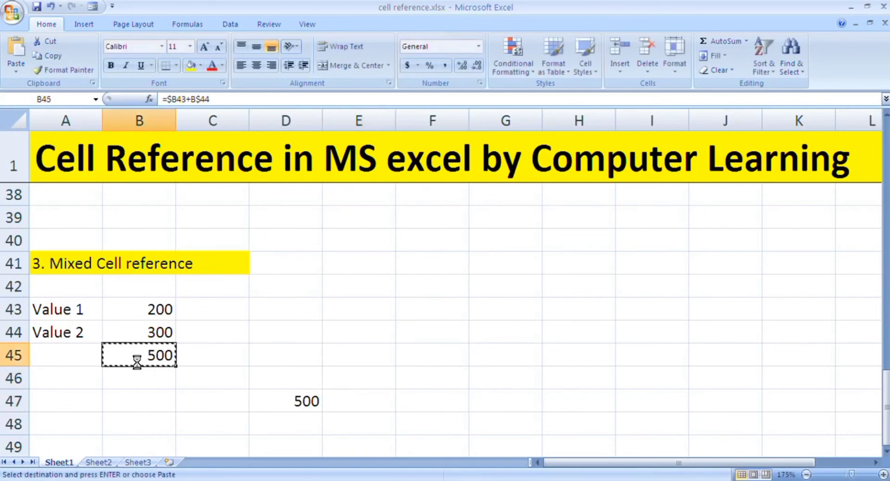
left_click(374, 348)
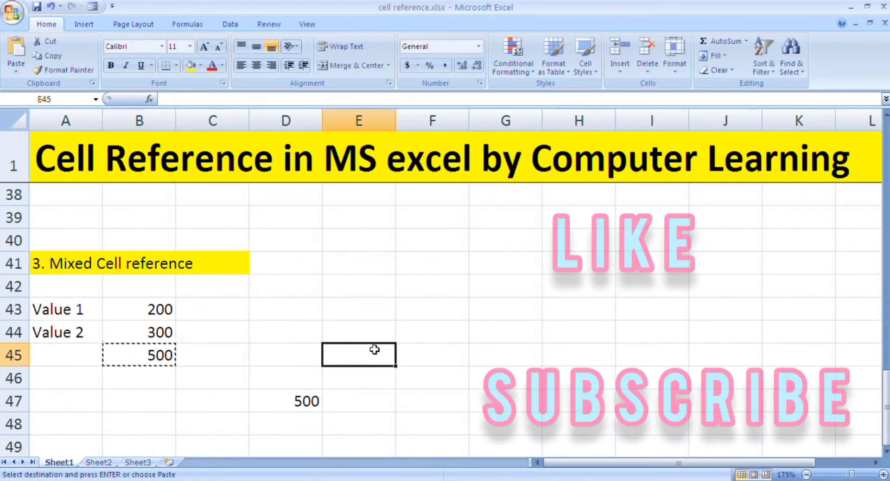